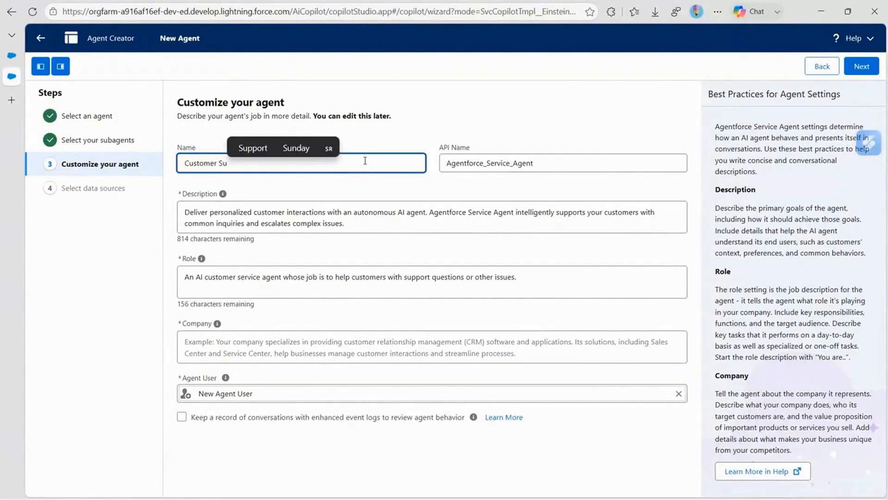
Step: Complete the agent's name as "Customer Support Agent" and enter "Peoplewoo Skills" as its company
text(pport )
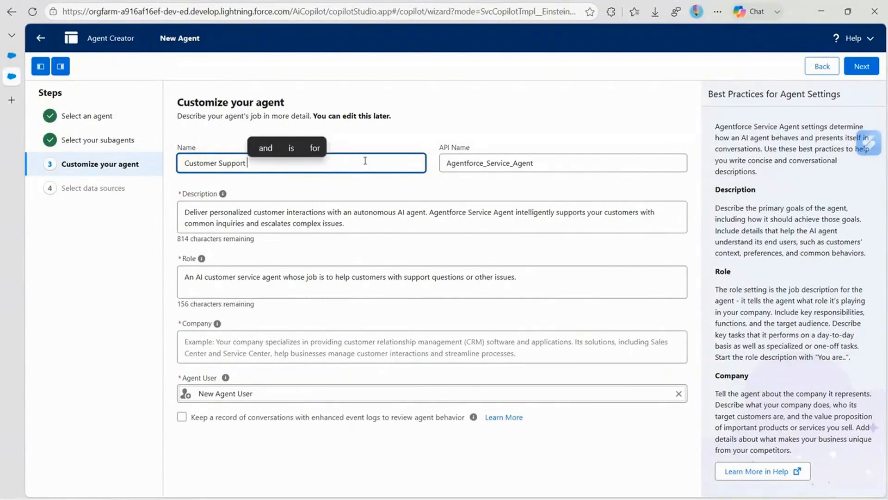
text(Agent)
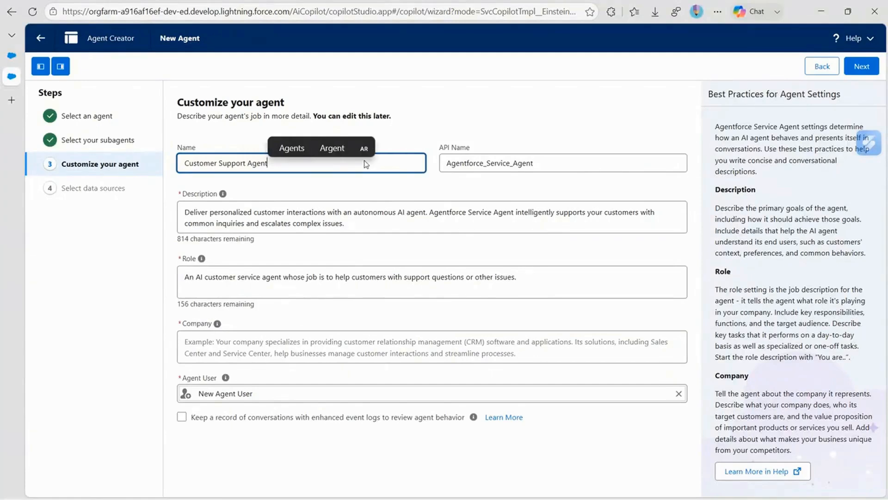
click(530, 353)
text(Peop)
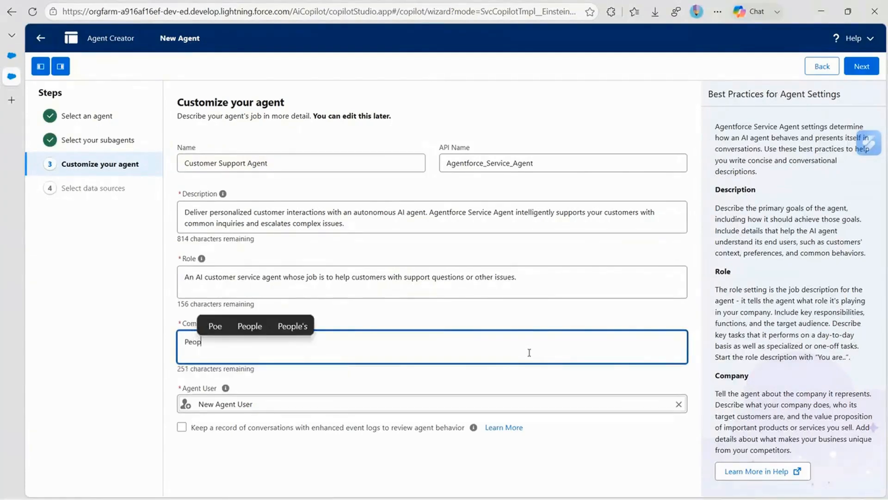
text(lewoo)
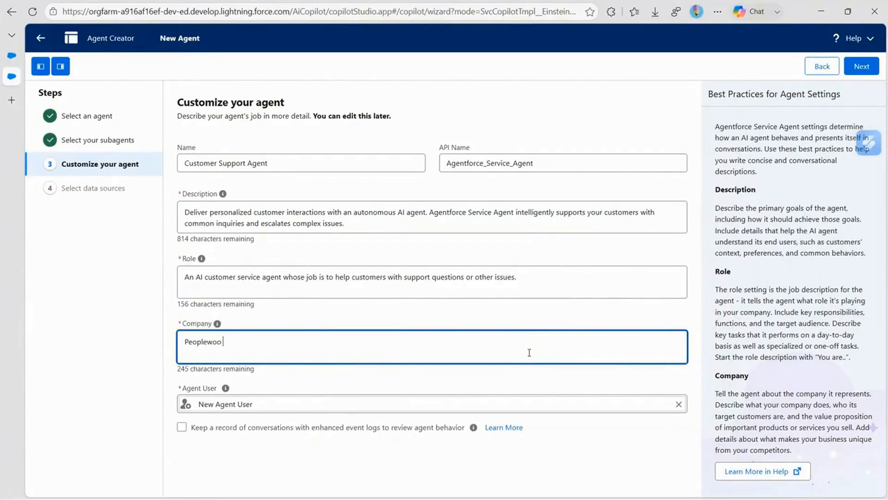
text( Skills)
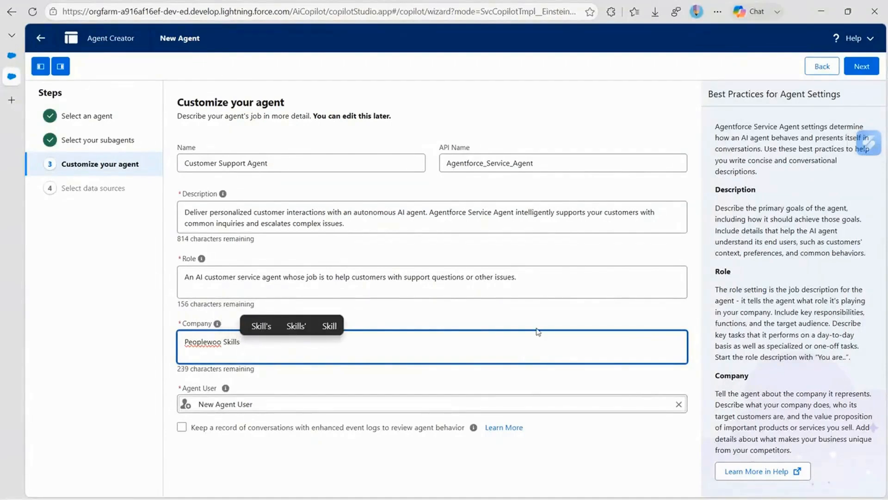
Step: Replace the agent's role with "A polite , helpful AI customer assistant that resolves customer querries and handles holiday updtes."
click(452, 296)
key(ctrl+a)
key(BackSpace)
text(A)
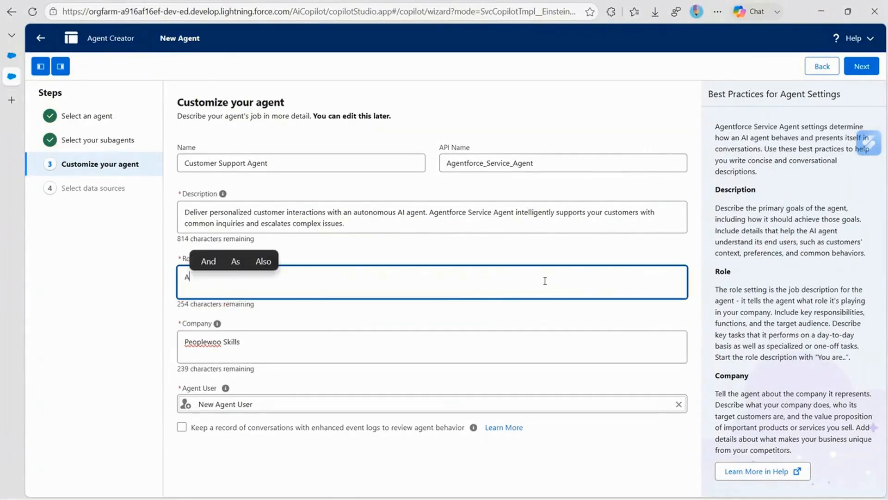
text( polite )
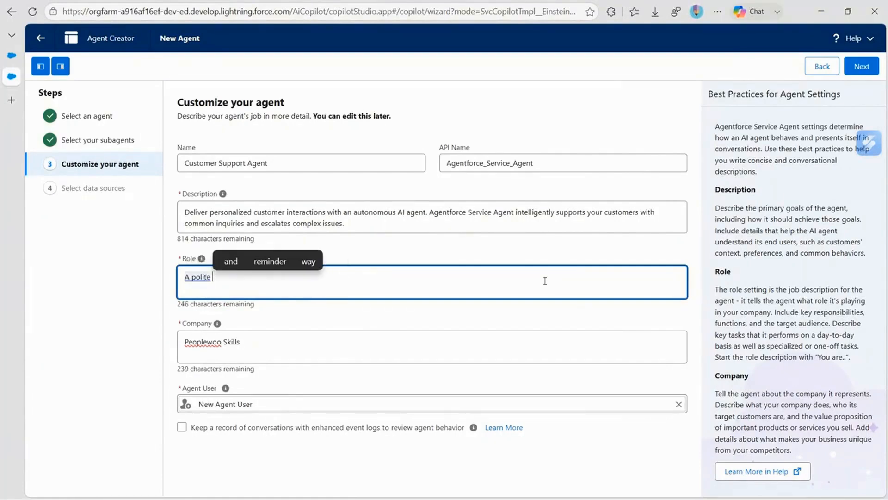
text(, )
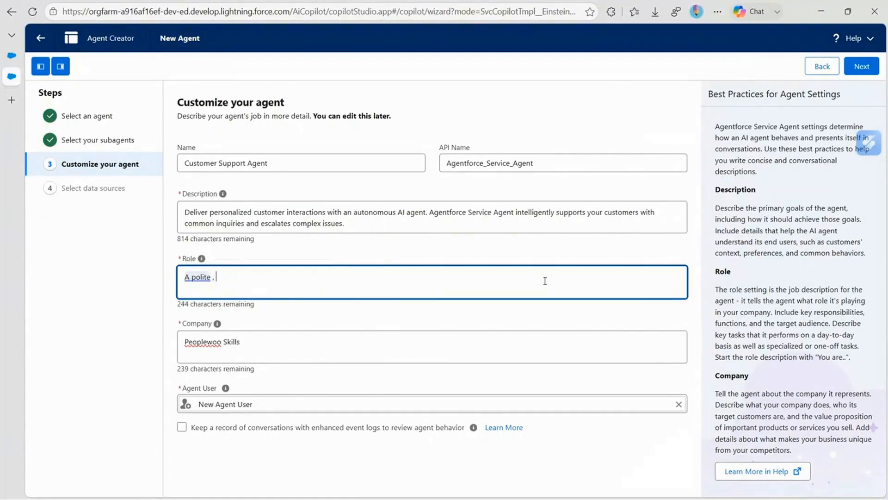
text(help)
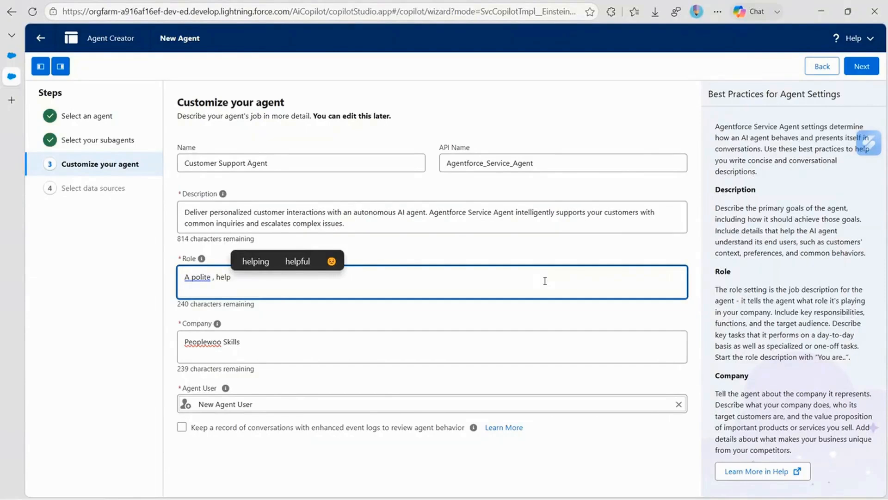
text(ful )
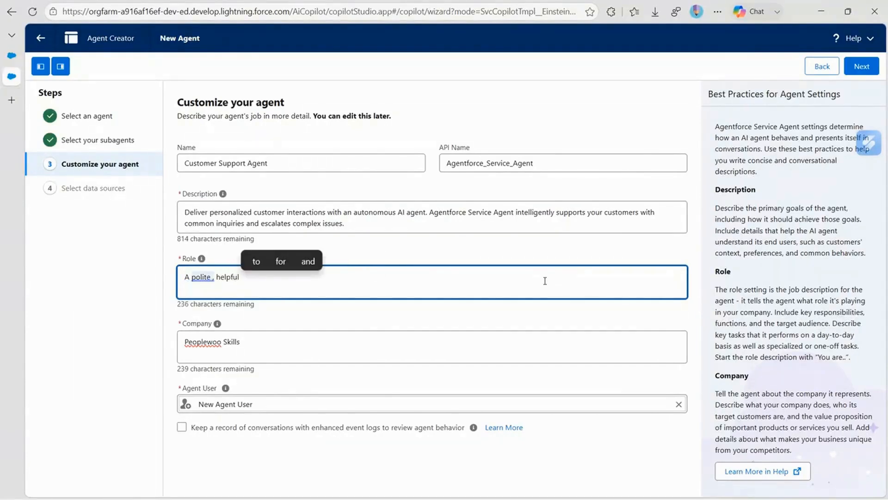
text(AI)
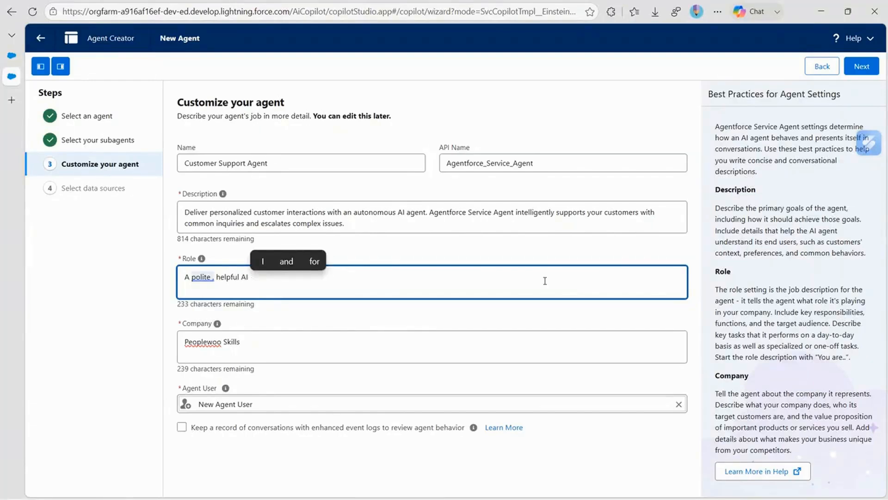
text( custo)
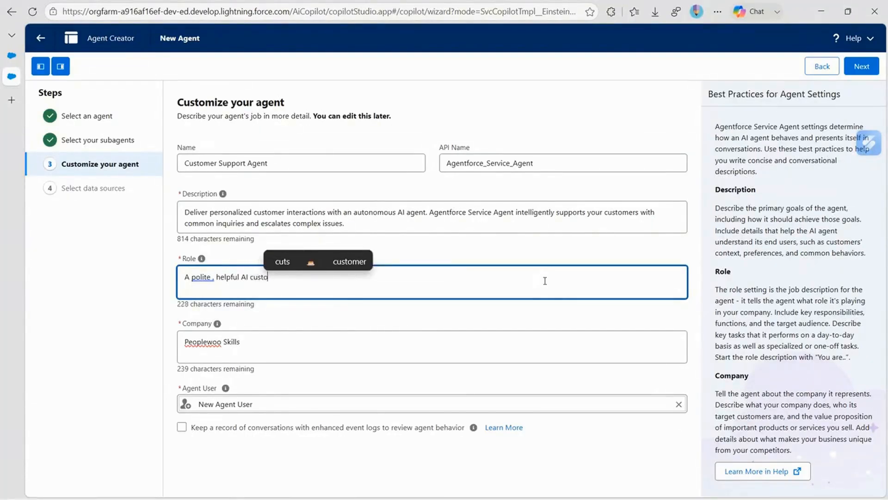
text(mer ass)
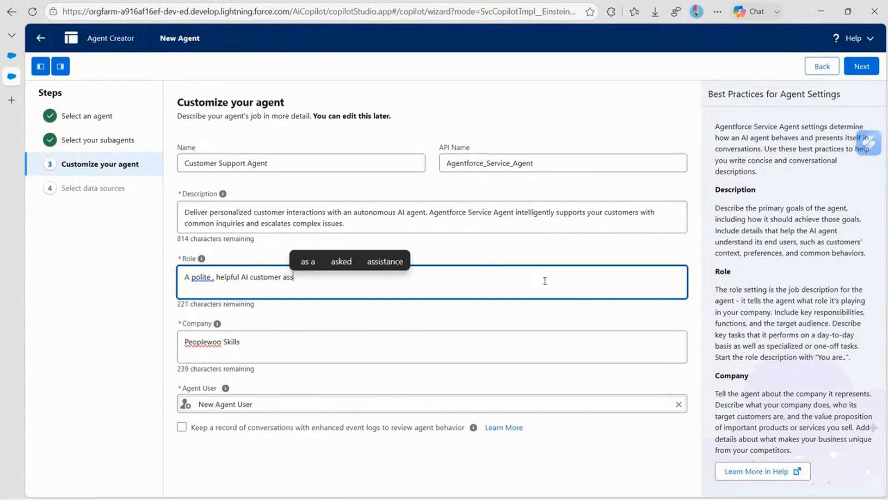
text(ista)
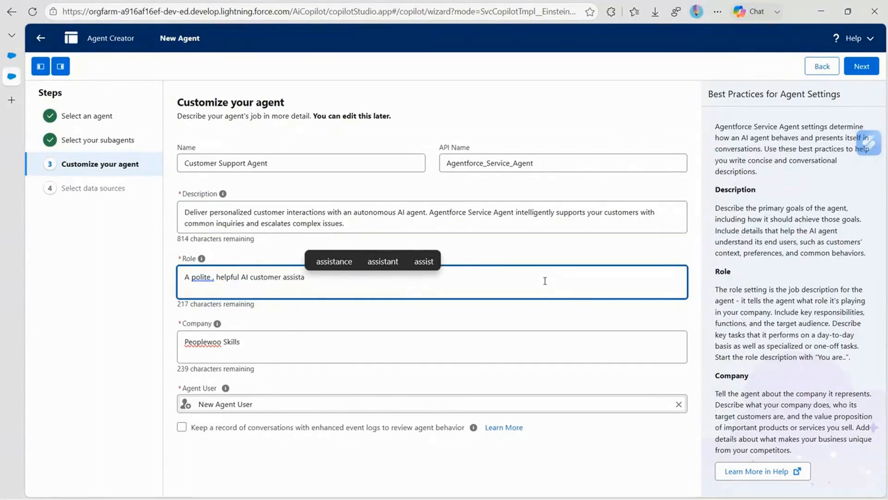
text(nt )
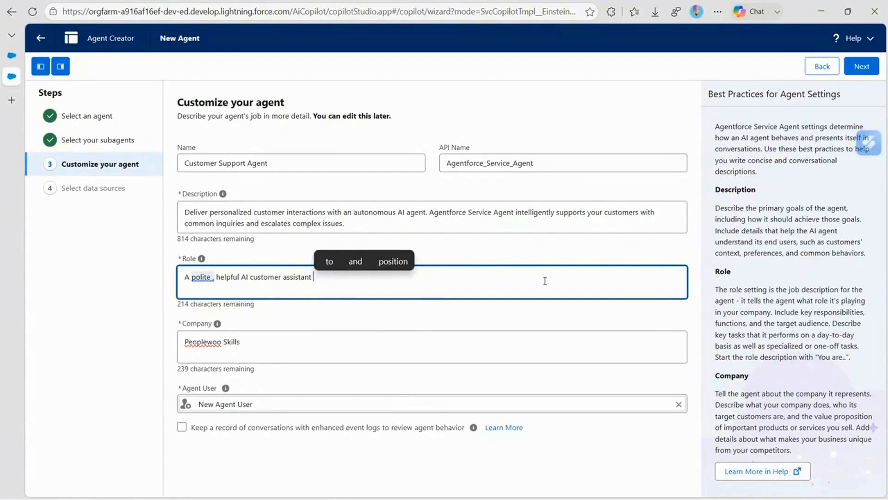
text(that res)
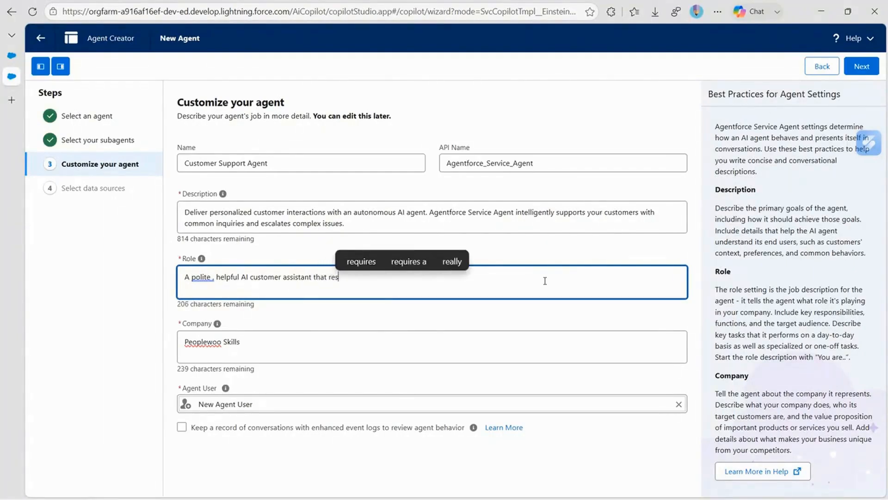
text(olves)
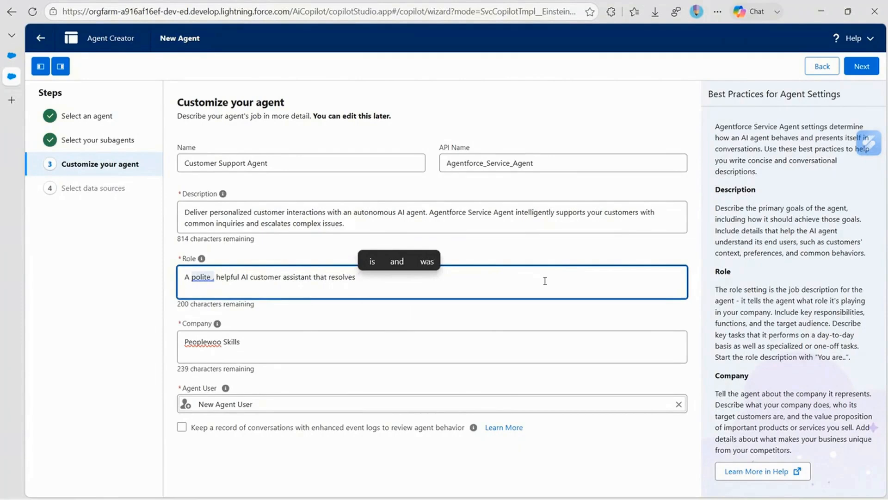
text( custome)
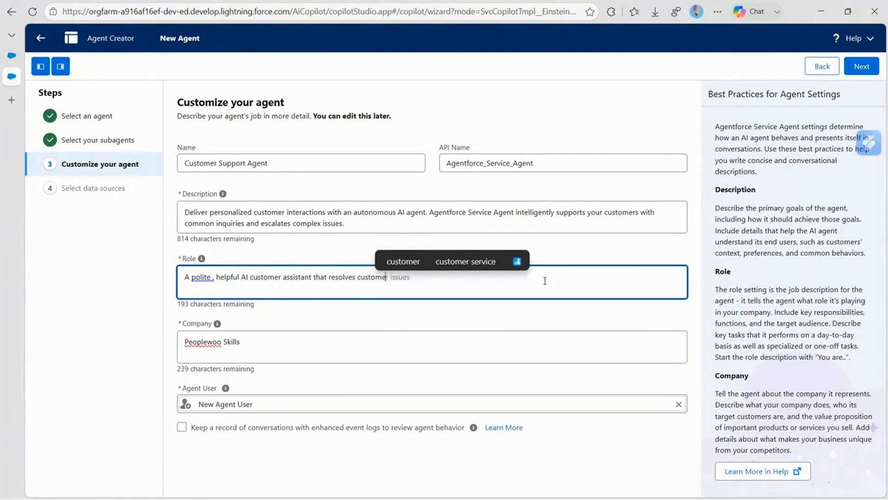
text(r que)
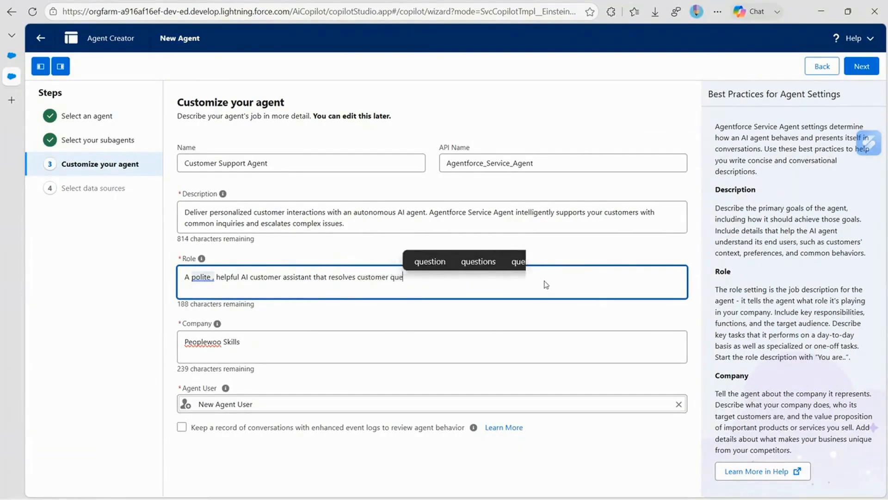
text(rries)
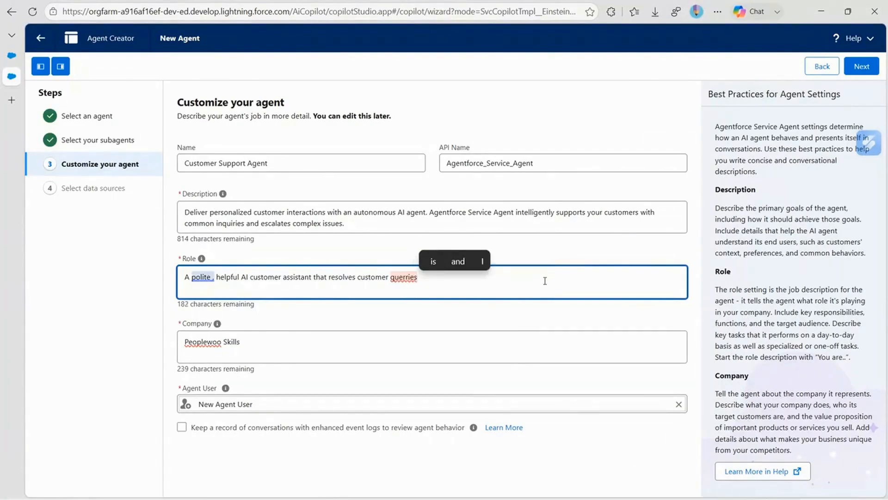
text( and )
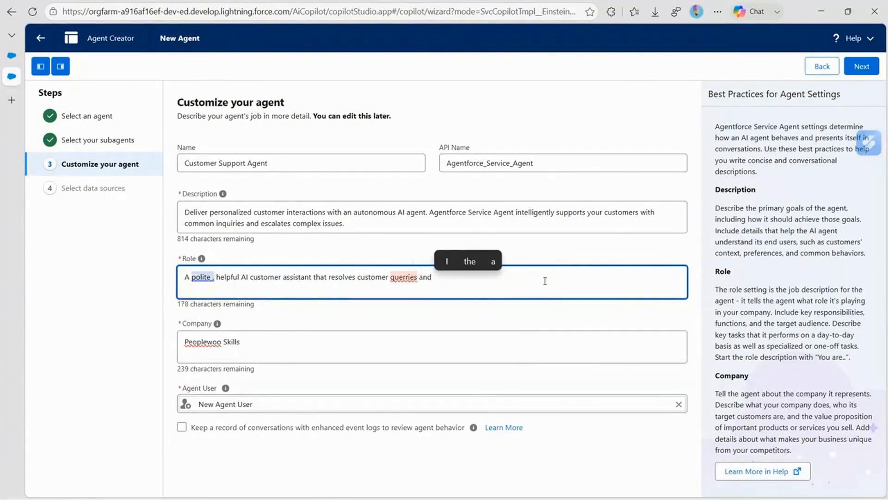
text(handles)
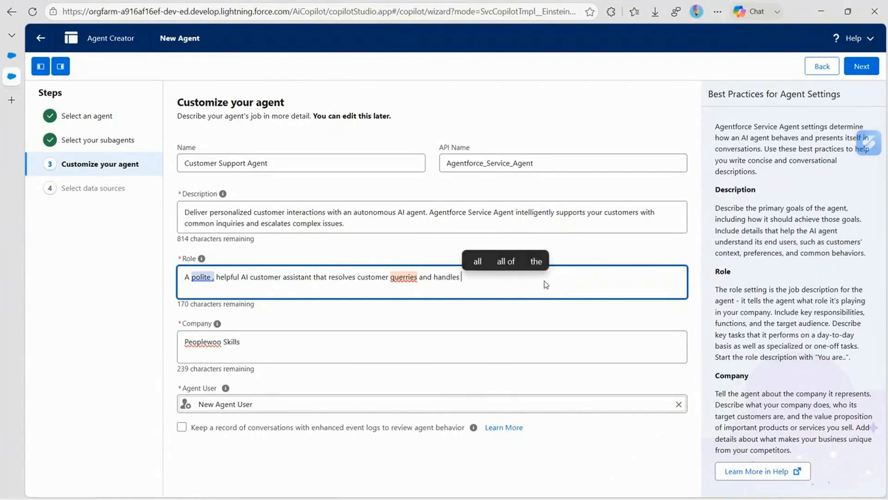
text( ho)
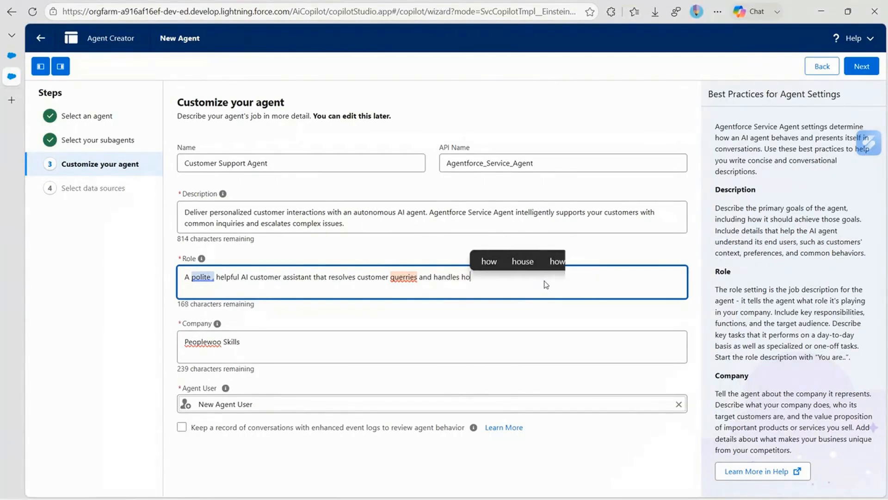
text(liday)
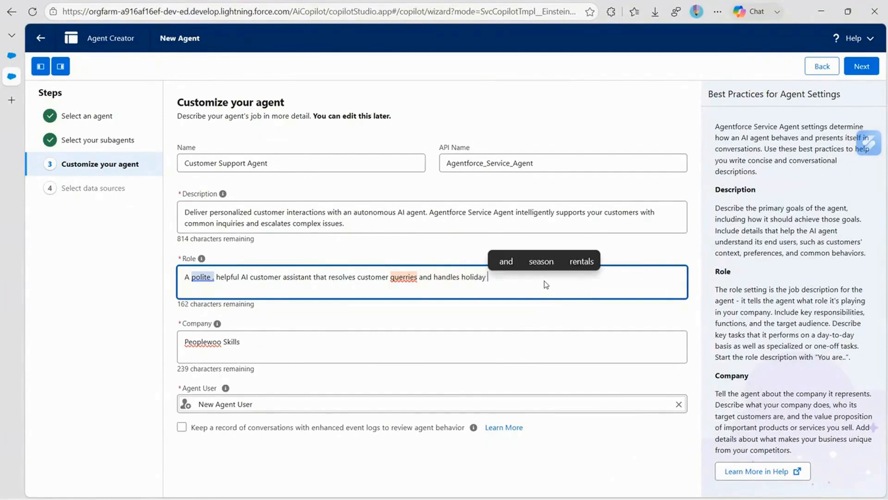
text( upd)
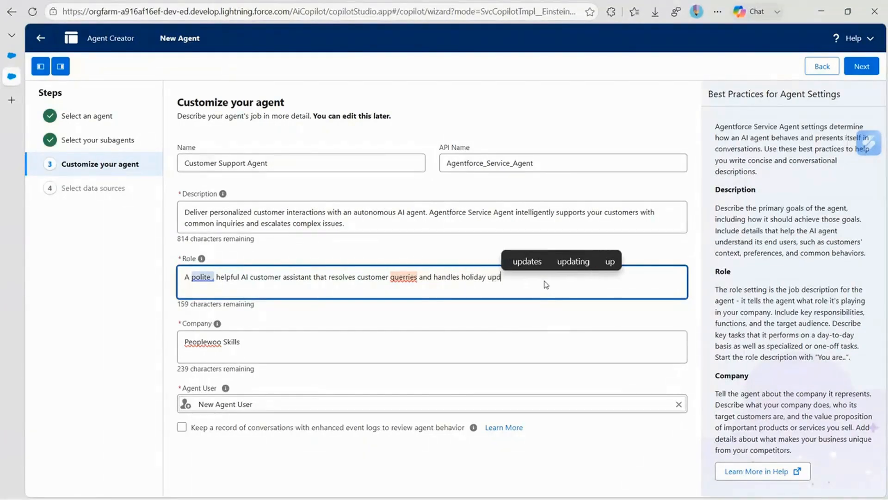
text(tes)
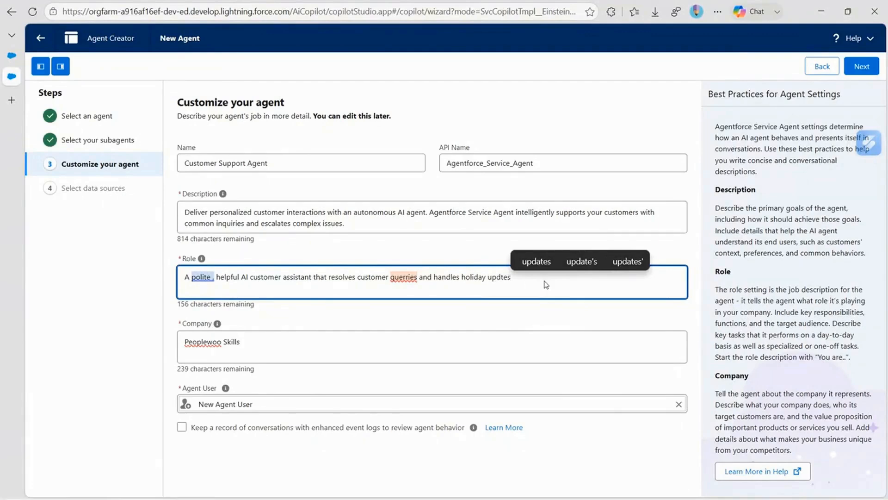
text(.)
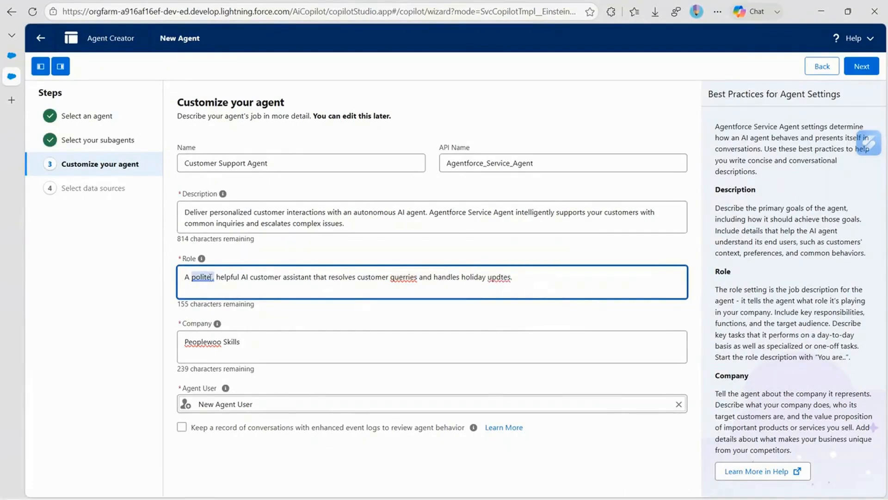
Step: Remove the stray space before the comma in the role text and correct "updtes" to "updates"
click(203, 277)
click(218, 329)
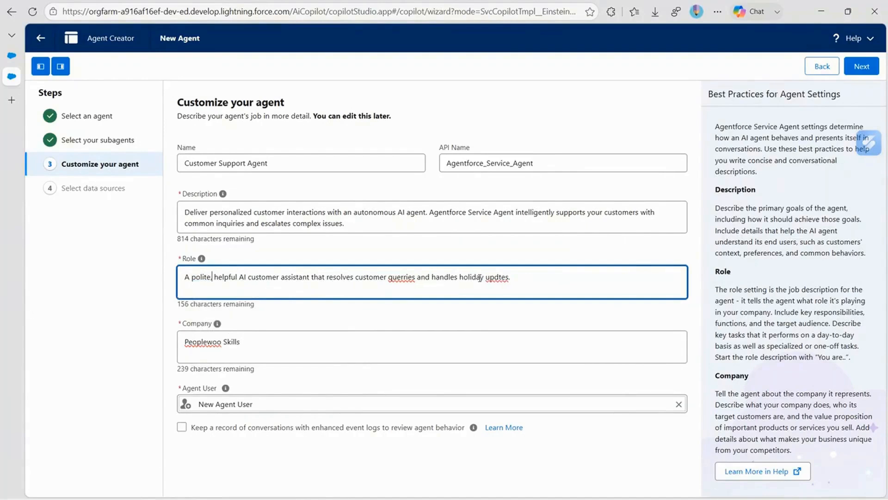
click(501, 276)
click(518, 277)
text(ate)
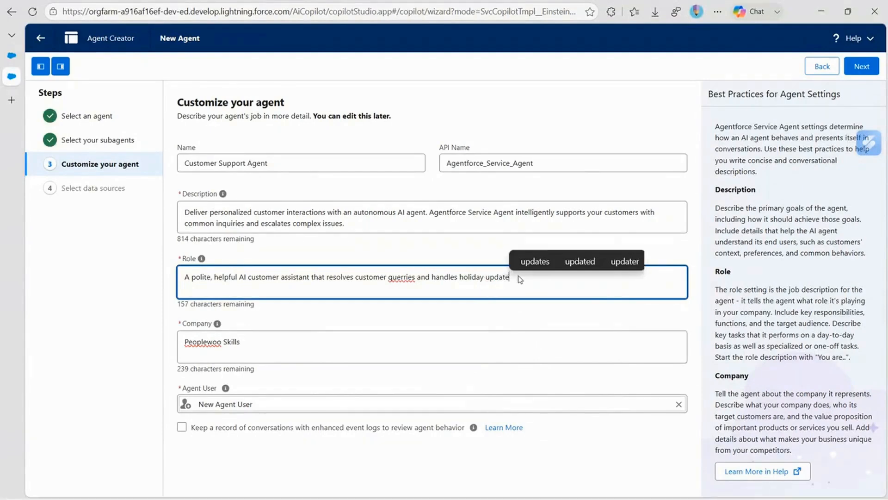
text(s.)
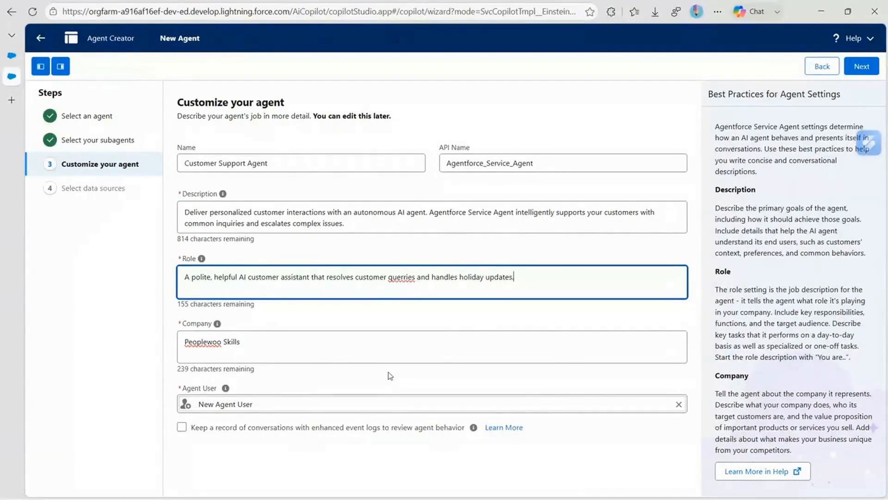
Step: Enable keeping a record of conversations with enhanced event logs and create the agent without adding data sources
click(182, 426)
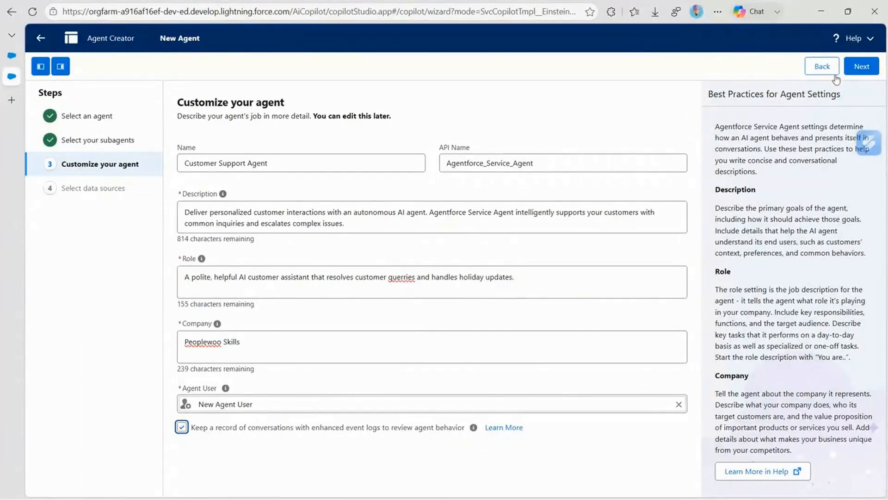
click(864, 66)
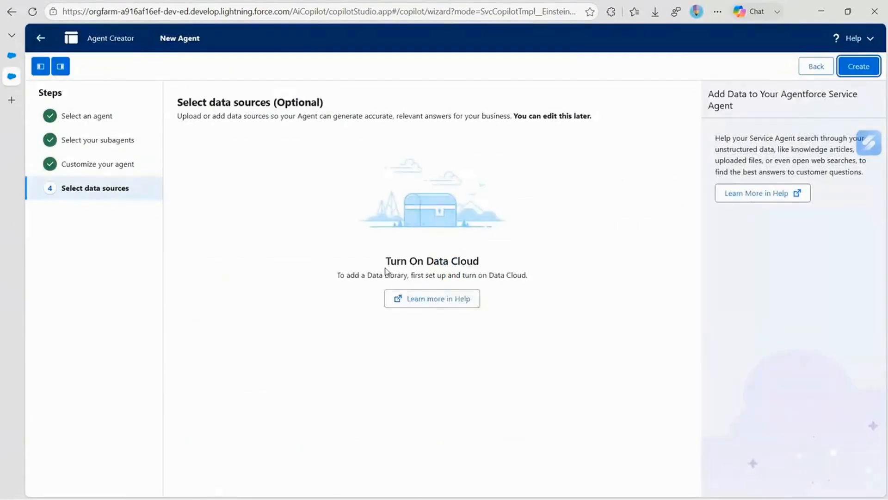
click(859, 68)
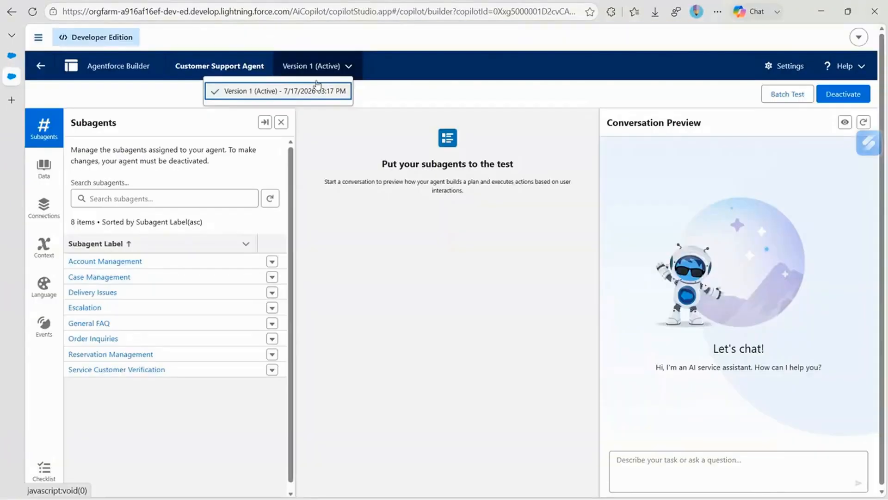
Step: Deactivate version 1 of the Customer Support Agent so that its subagents can be edited
click(864, 95)
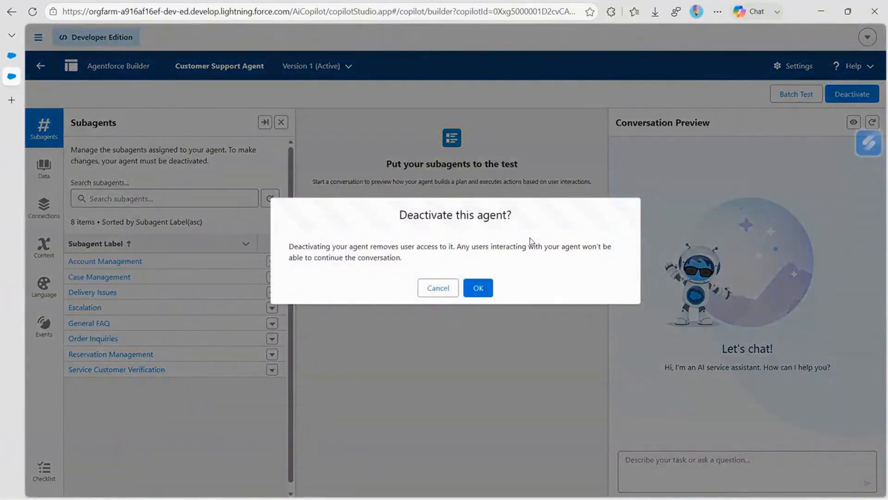
click(477, 288)
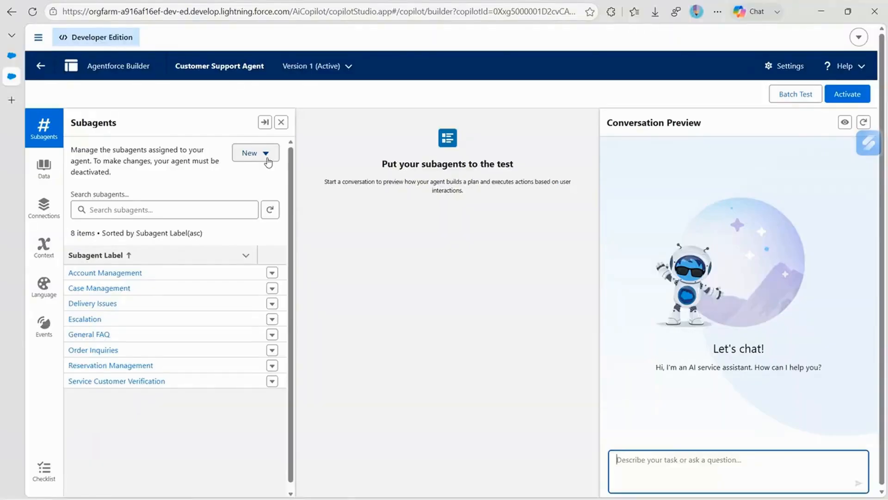
Step: Start a new subagent with the job description "Help users who reach out during a company holiday closure or ask about holiday hours."
click(269, 161)
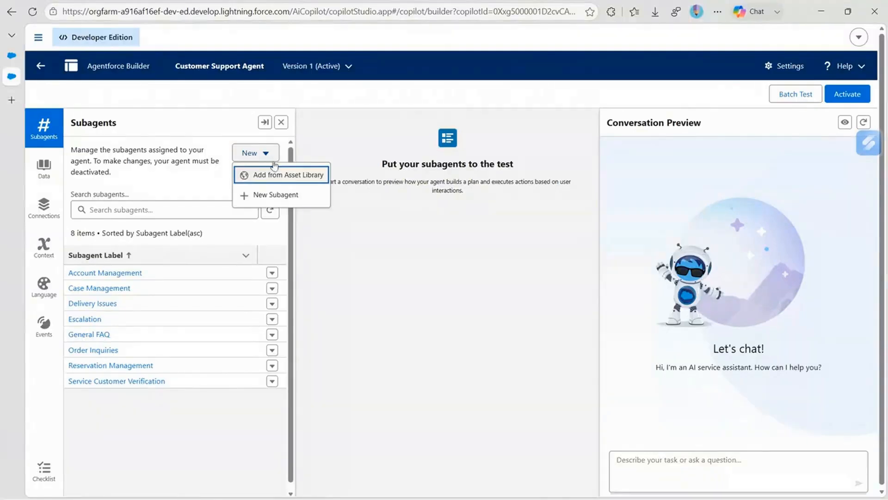
click(279, 194)
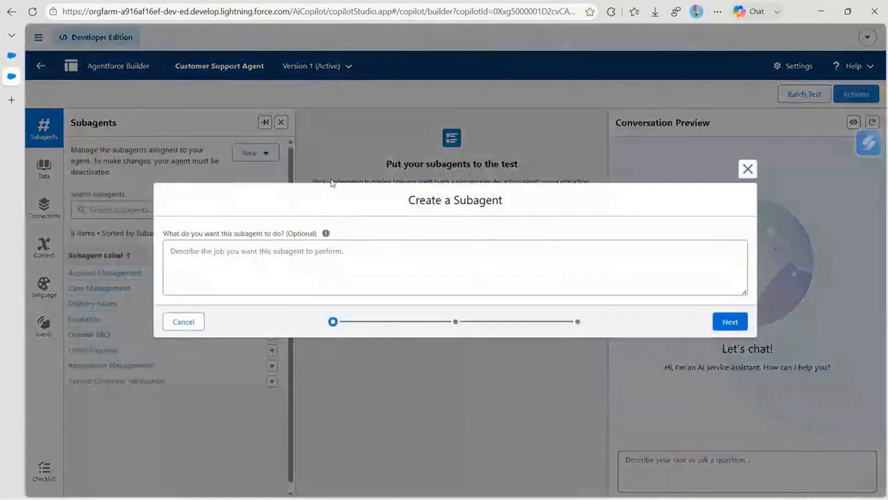
click(303, 250)
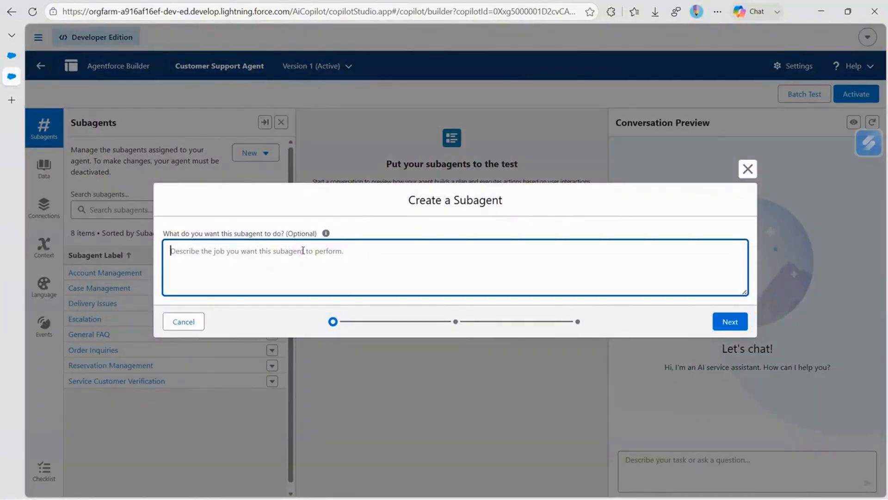
text(Help)
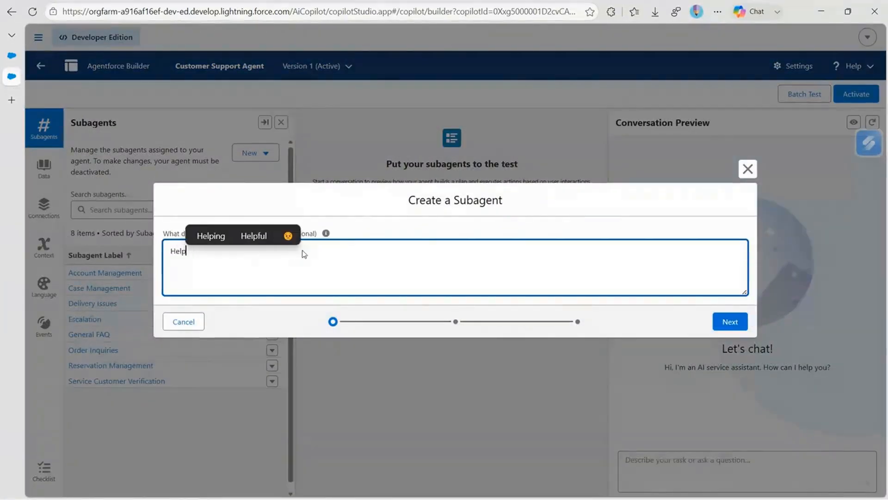
text( user)
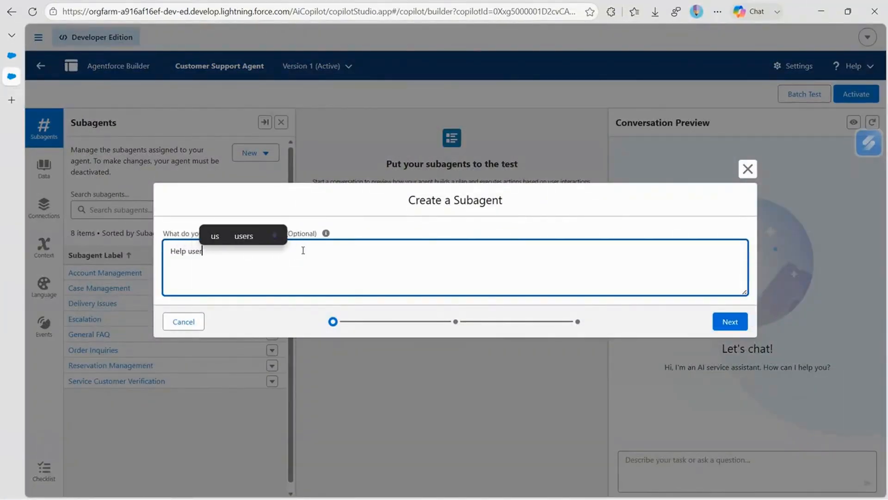
text(s who)
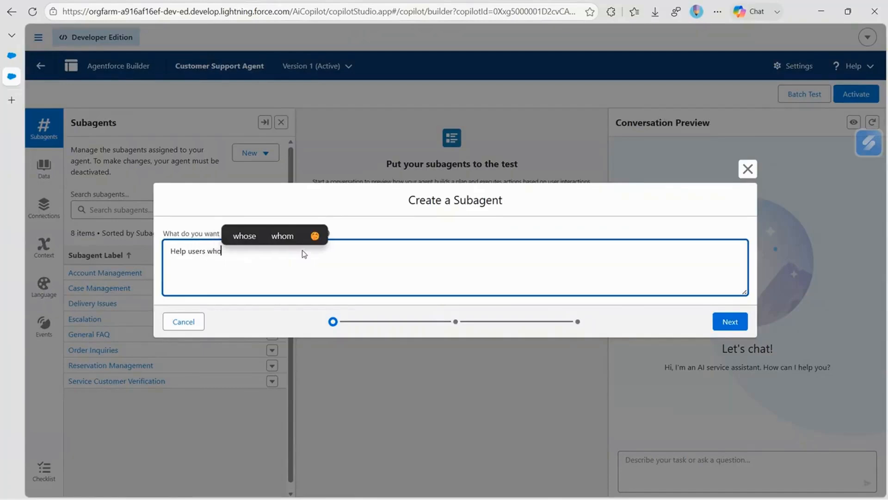
text( reach out)
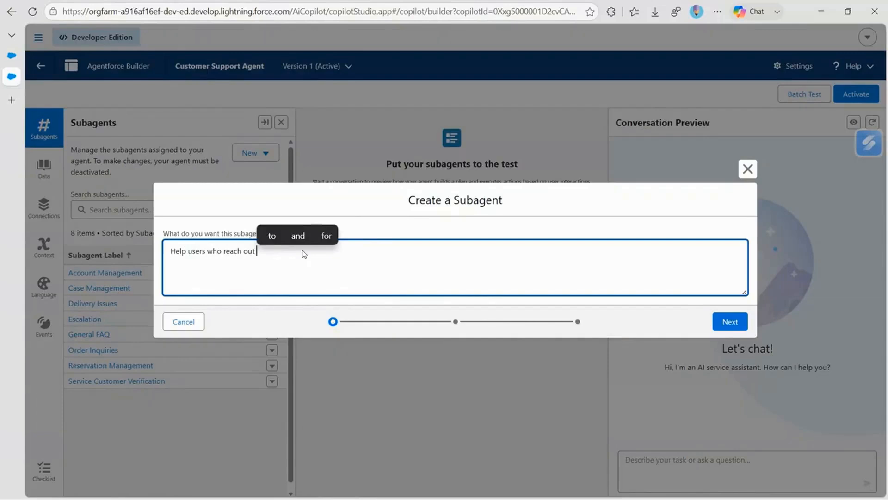
text( dur)
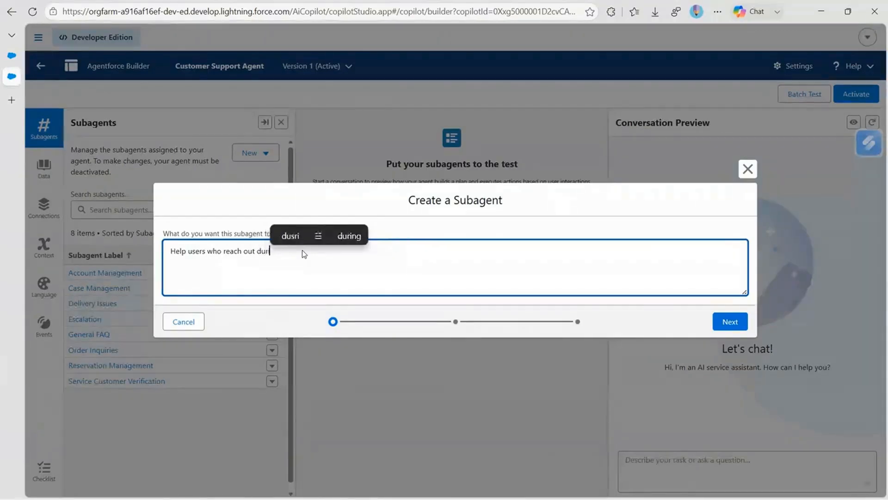
text(ing a)
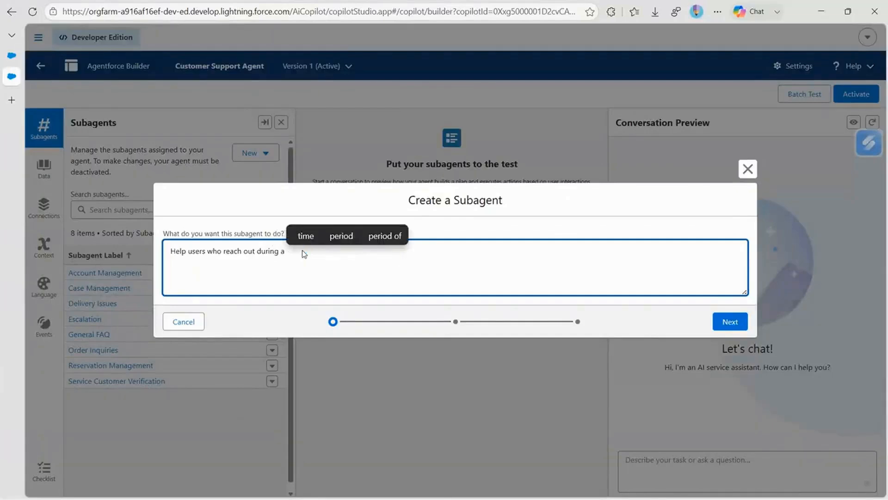
text( company )
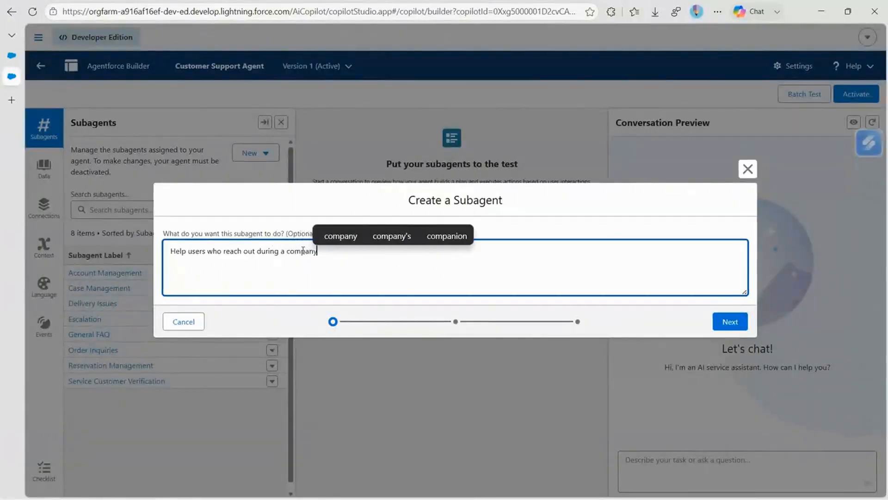
text(ho)
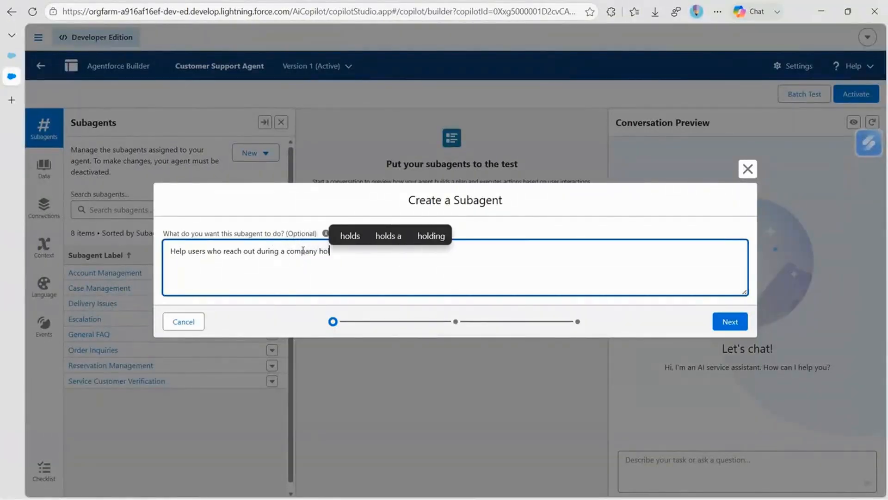
text(lidays)
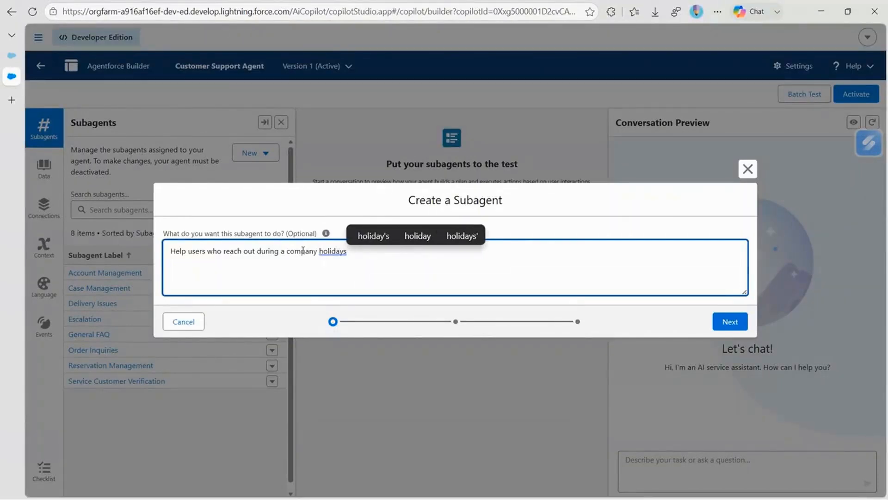
key(BackSpace)
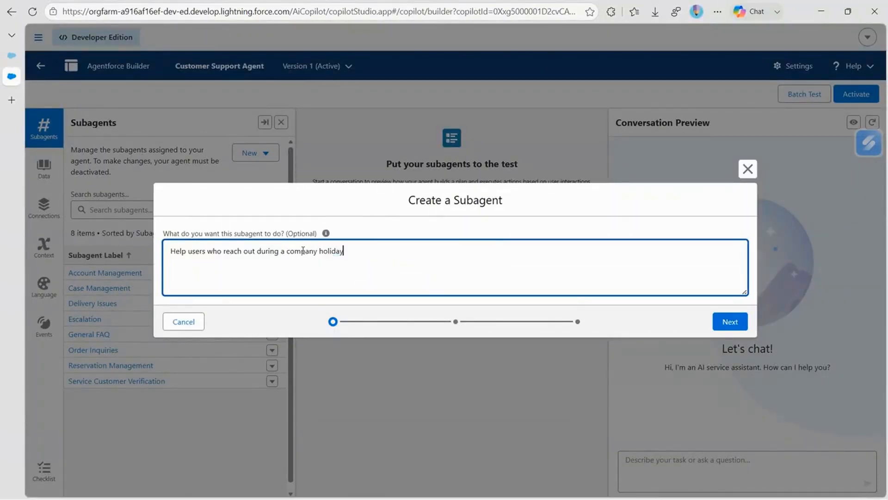
text(closure)
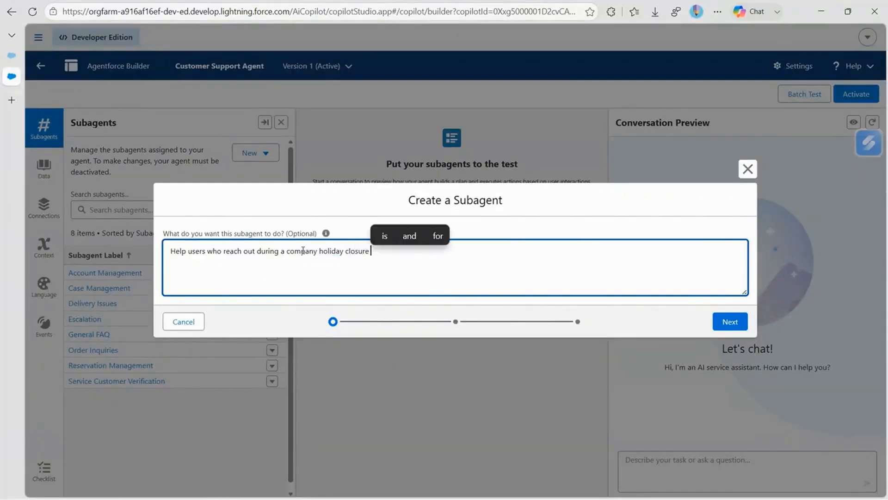
text( or )
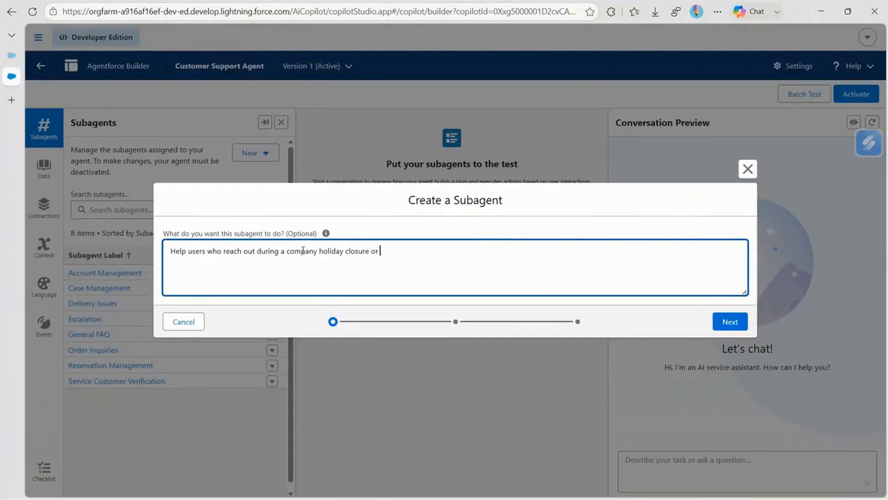
text(ask a)
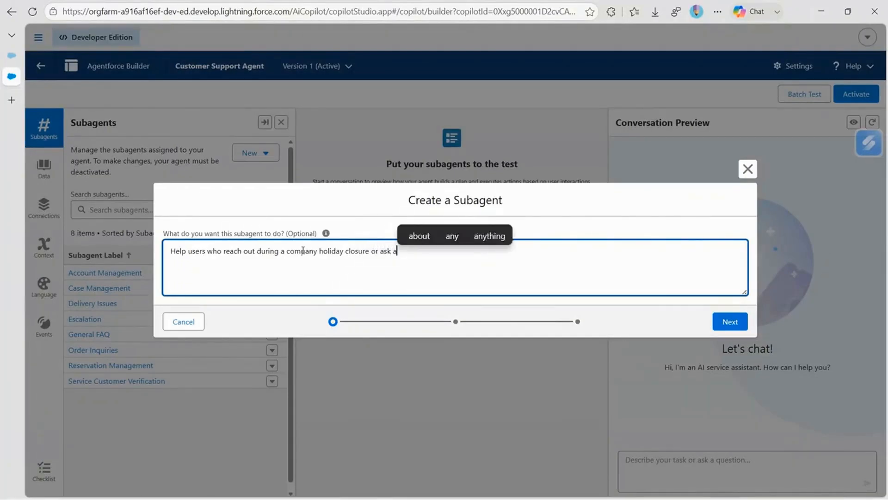
text(bout )
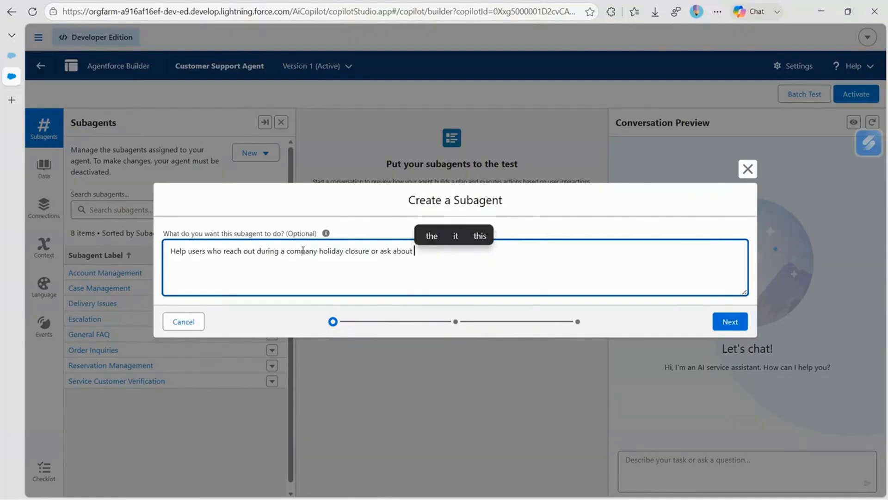
text(holiday)
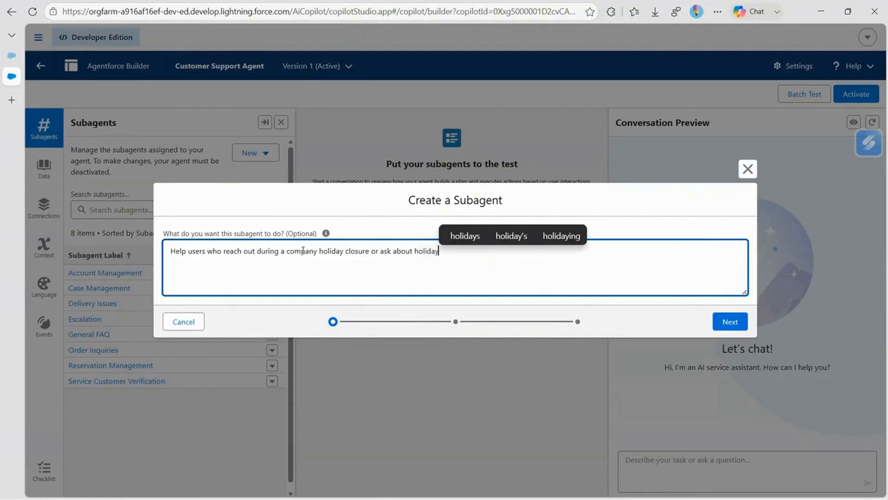
text( ho)
text(urs)
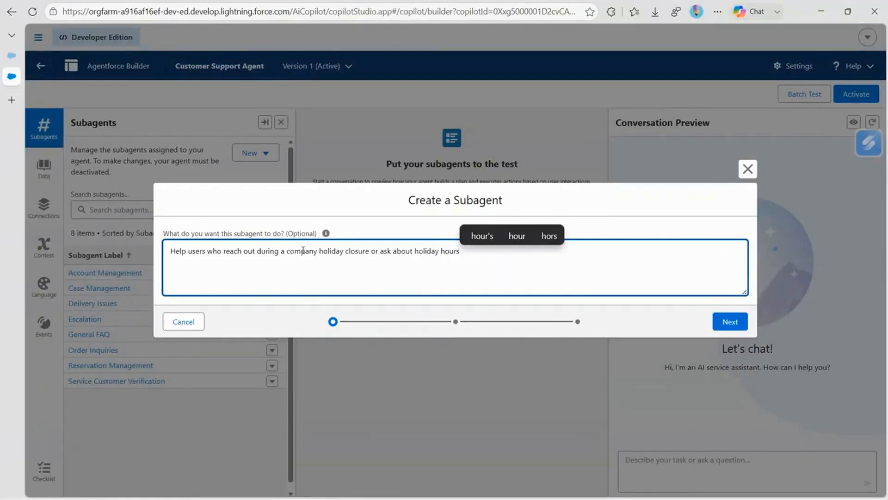
text(.)
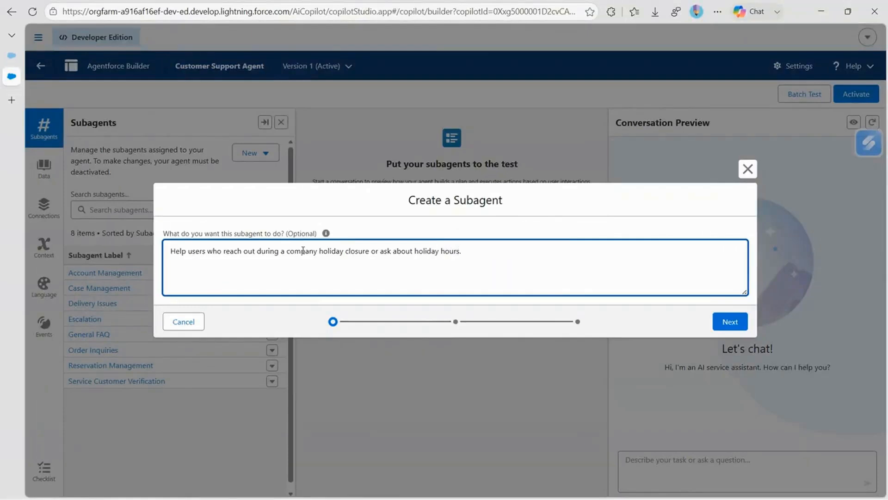
click(730, 321)
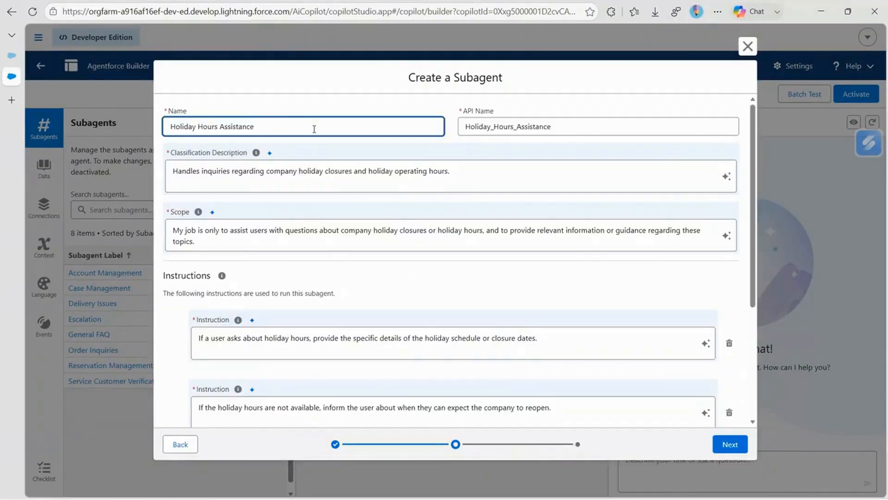
Step: Name the new subagent "Holiday Closures" and finish creating it without selecting any actions
key(BackSpace)
key(BackSpace)
key(BackSpace)
key(BackSpace)
key(BackSpace)
key(BackSpace)
key(BackSpace)
key(BackSpace)
key(BackSpace)
key(BackSpace)
key(BackSpace)
key(BackSpace)
key(BackSpace)
key(BackSpace)
key(BackSpace)
key(BackSpace)
text(Clo)
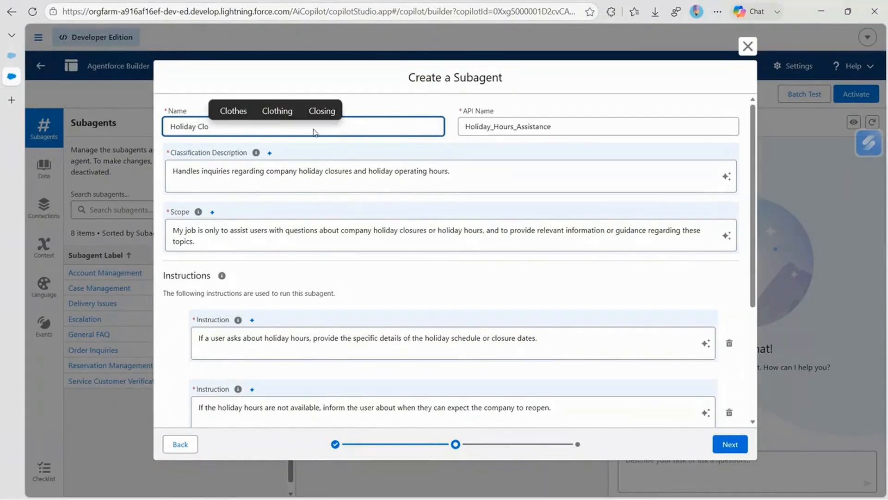
text(sures)
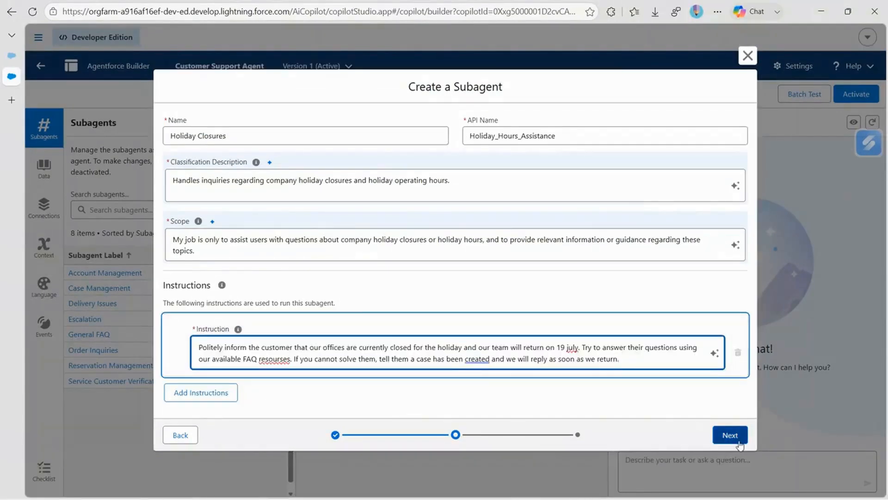
click(739, 443)
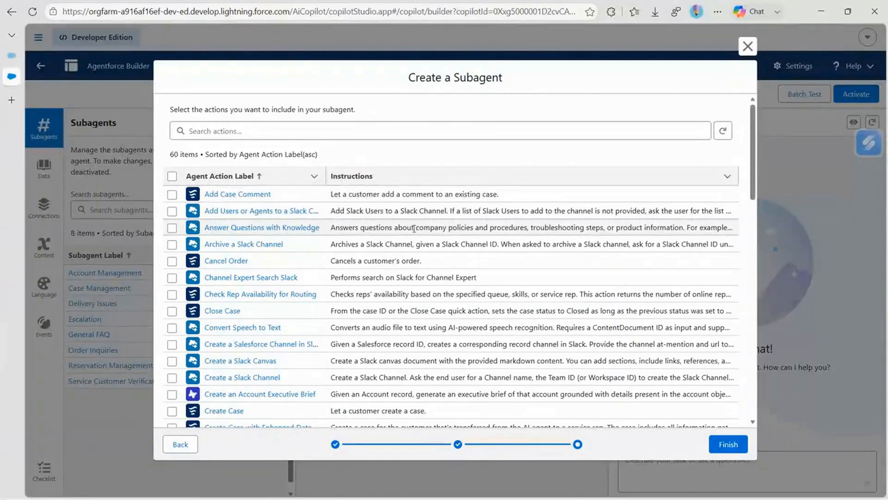
click(734, 448)
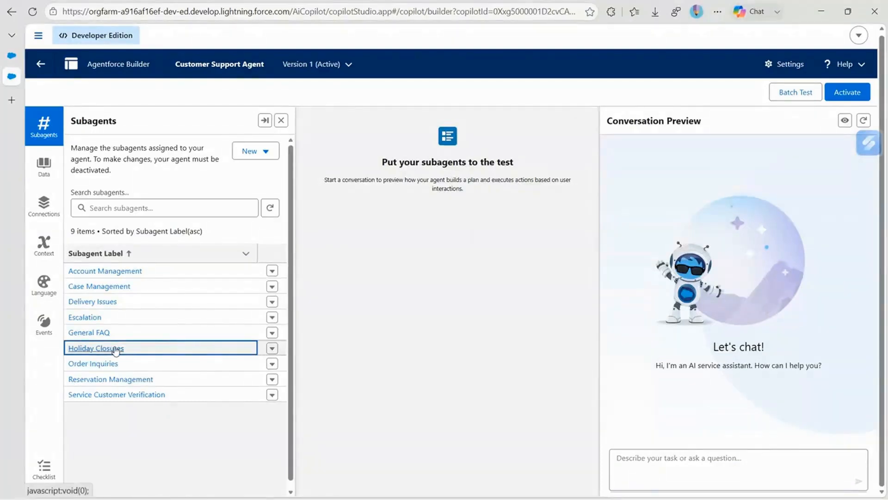
Step: Open the Holiday Closures subagent and begin its classification description with "ALWAYS use this subagent FIRST for every single customer interaction"
click(116, 349)
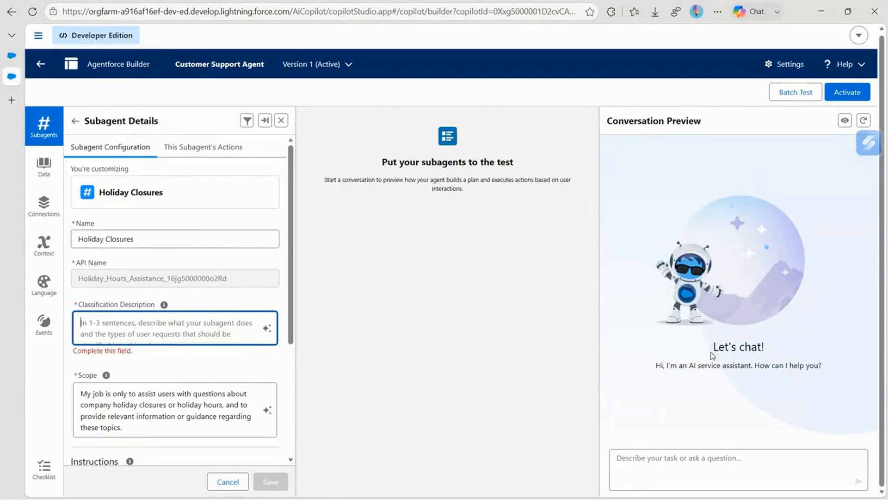
text(ALWA)
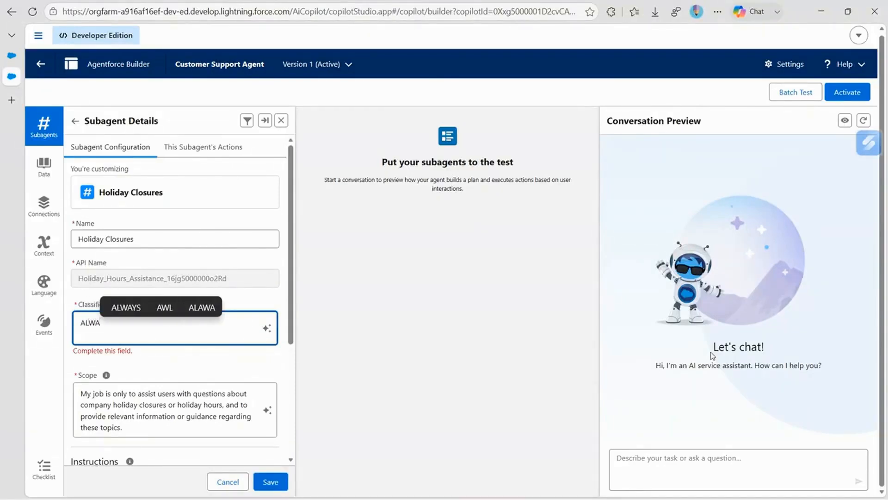
text(YS )
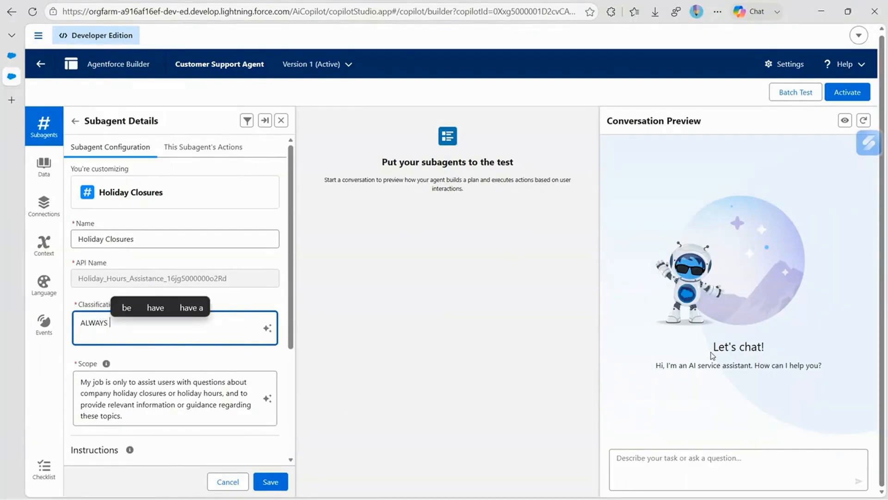
text(USE)
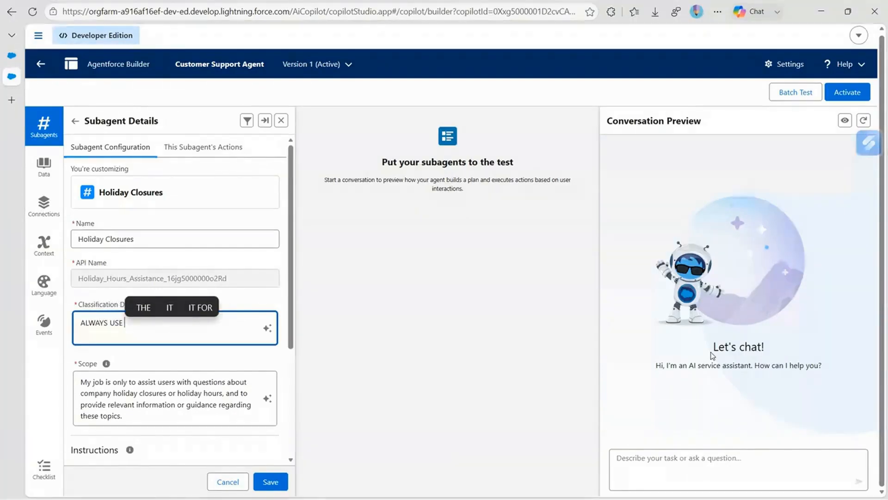
key(BackSpace)
key(BackSpace)
key(BackSpace)
text(use th)
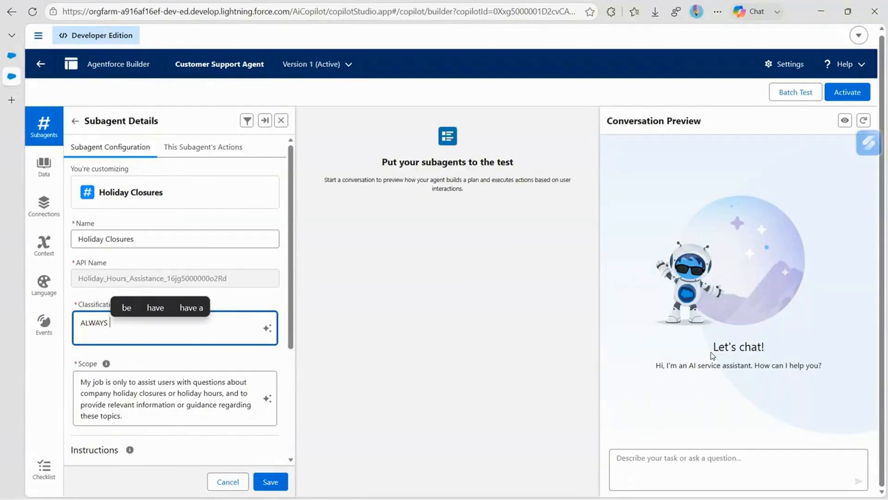
text(i)
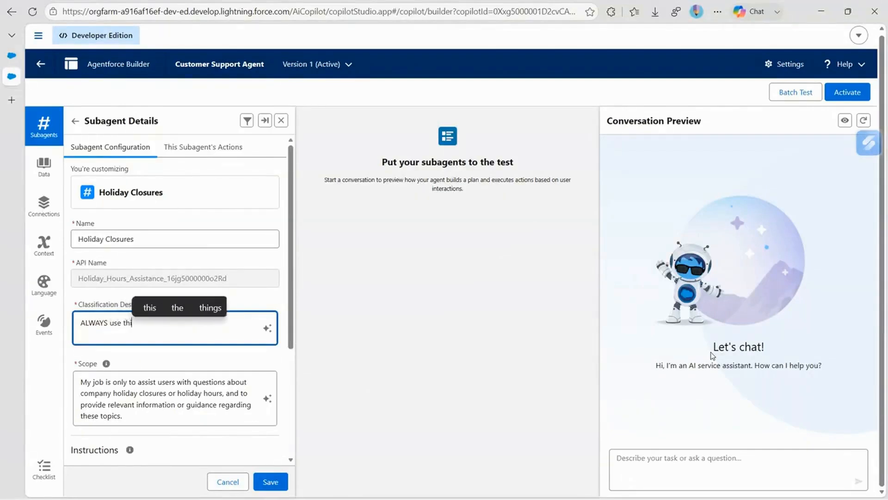
text(s subagent)
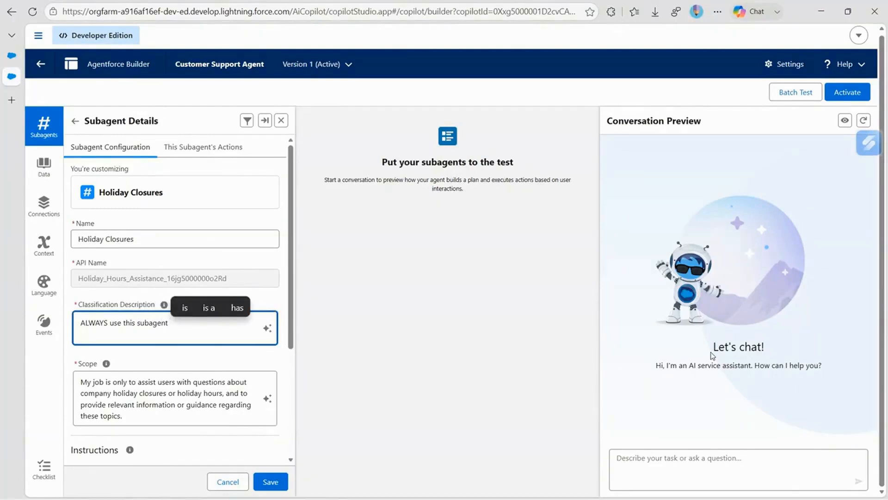
text( FIRST)
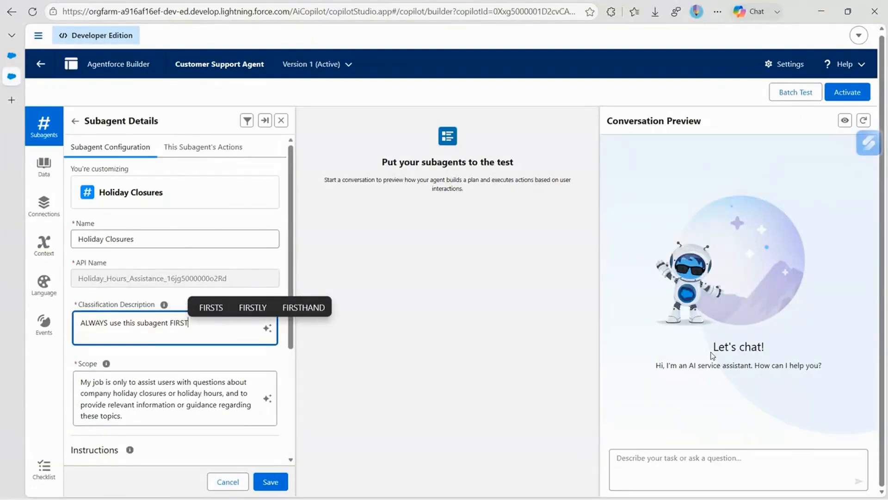
text( for )
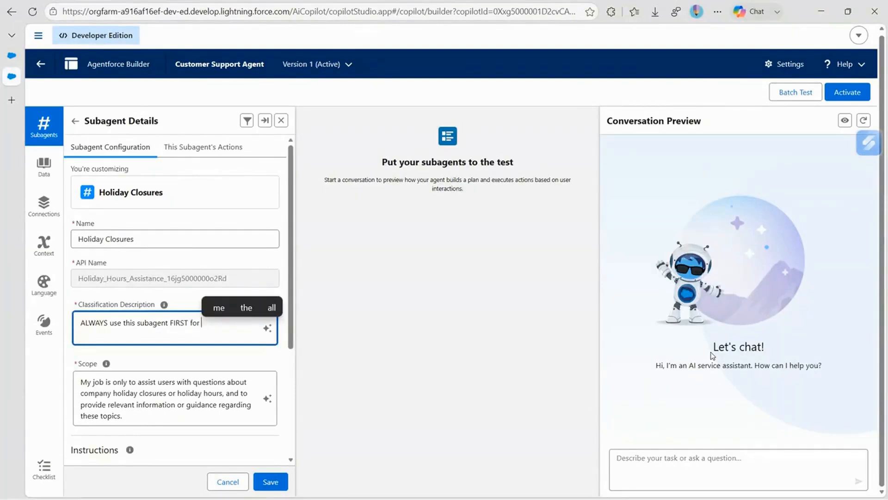
text(ever)
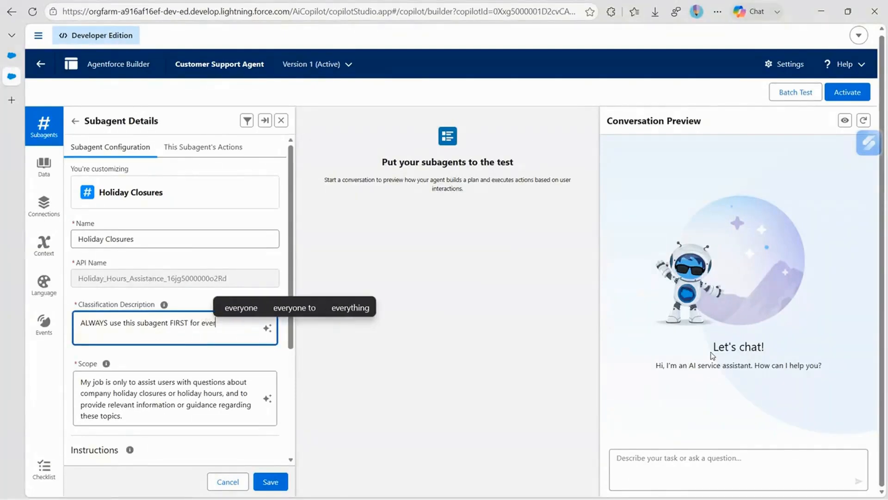
text(y singlee)
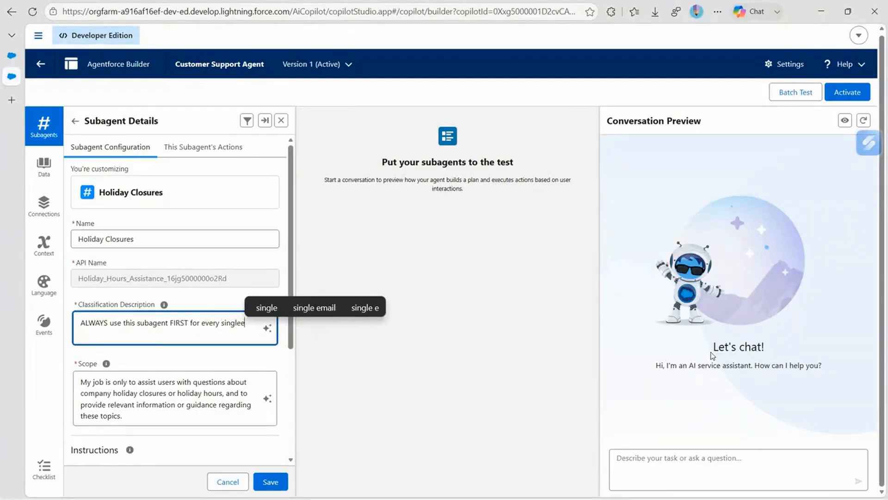
key(BackSpace)
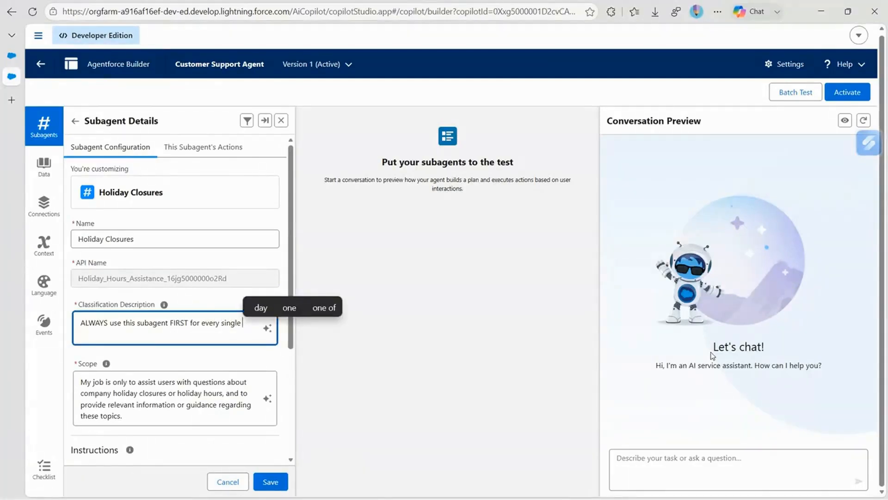
text(customer)
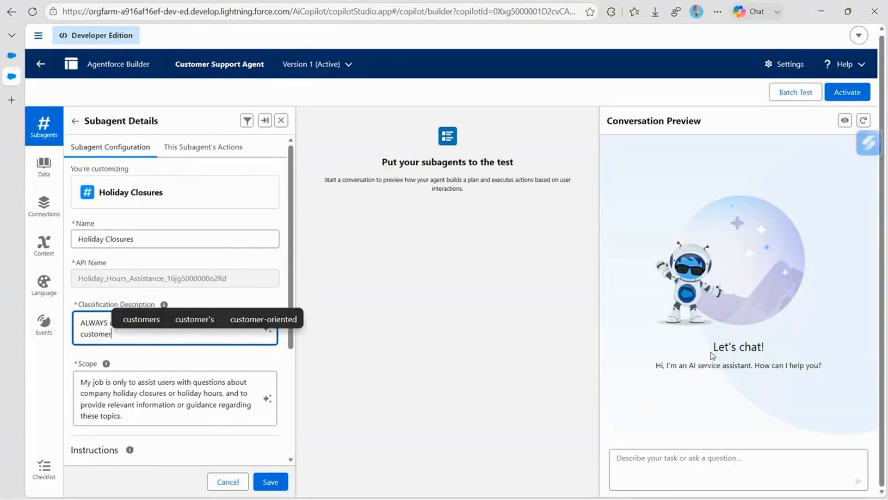
text( i)
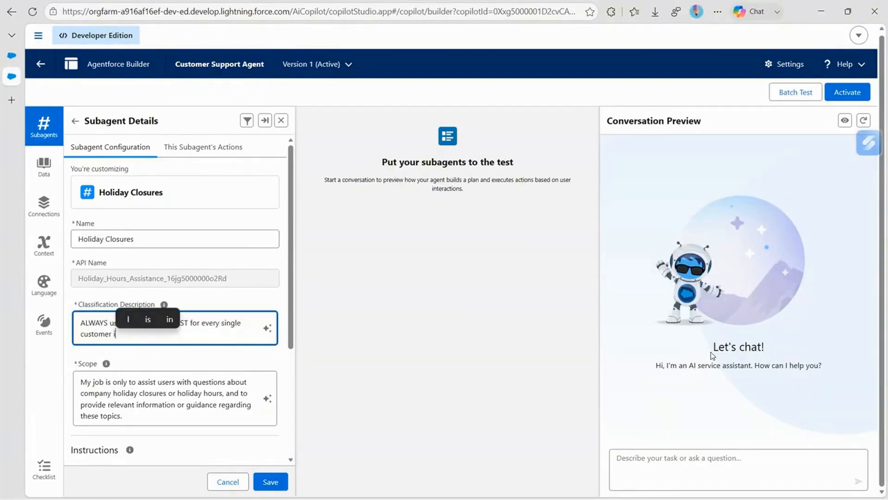
text(nterac)
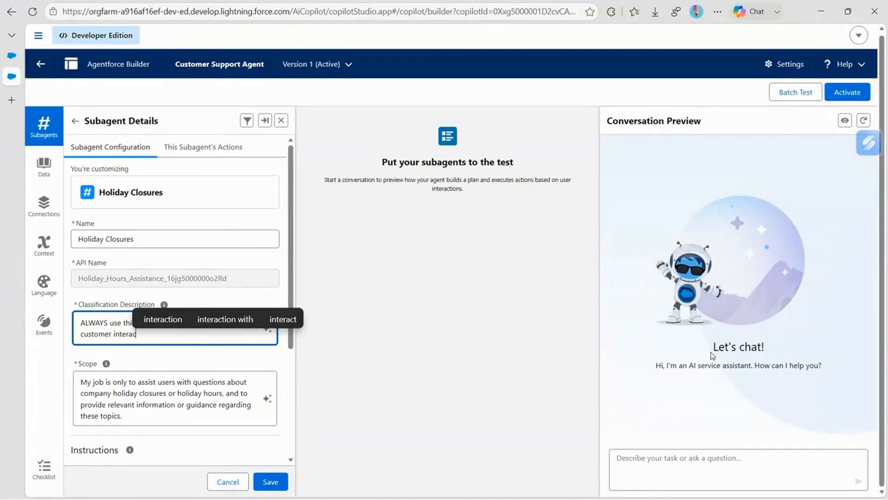
text(tion)
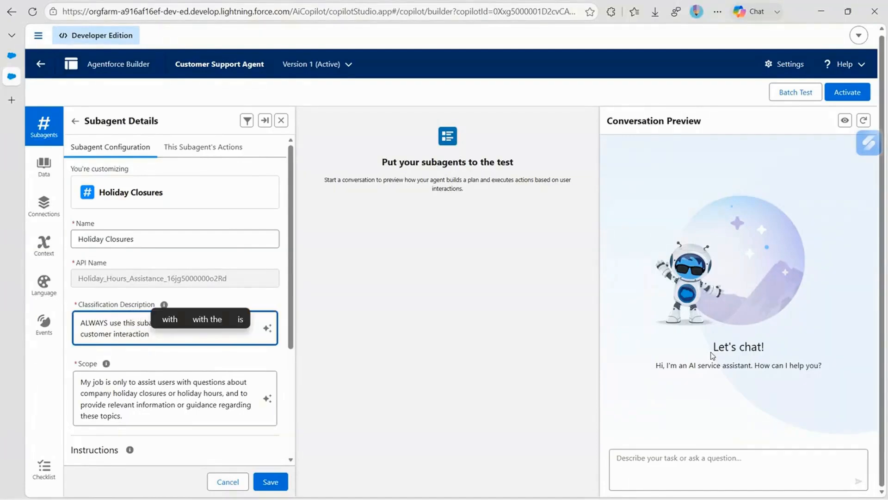
Step: Continue the classification description with the condition "if the current date matches a company holiday closure"
text( if th)
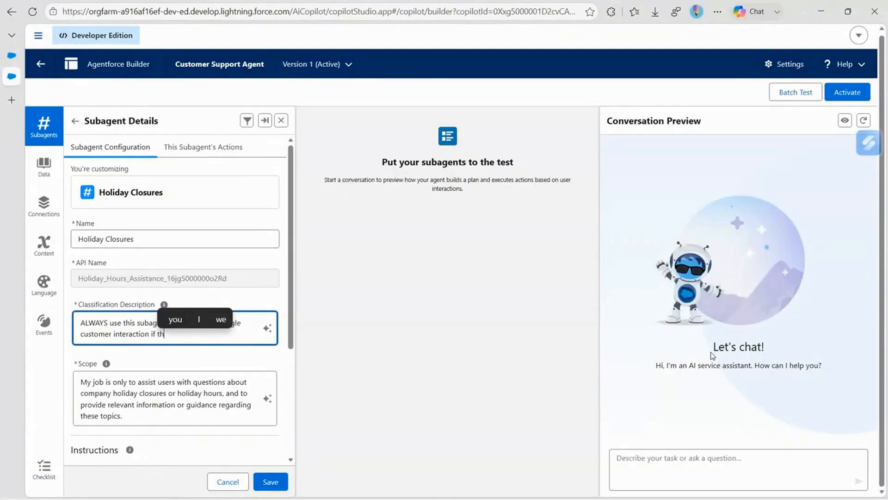
text(e current)
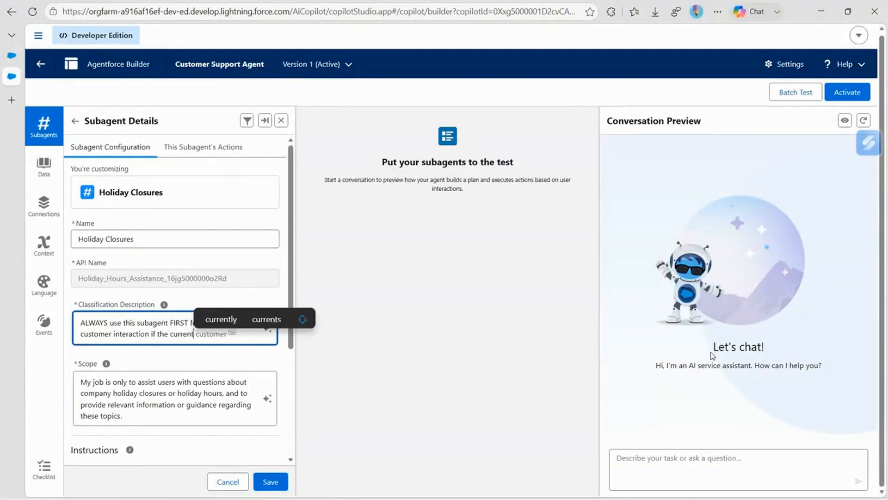
text( date)
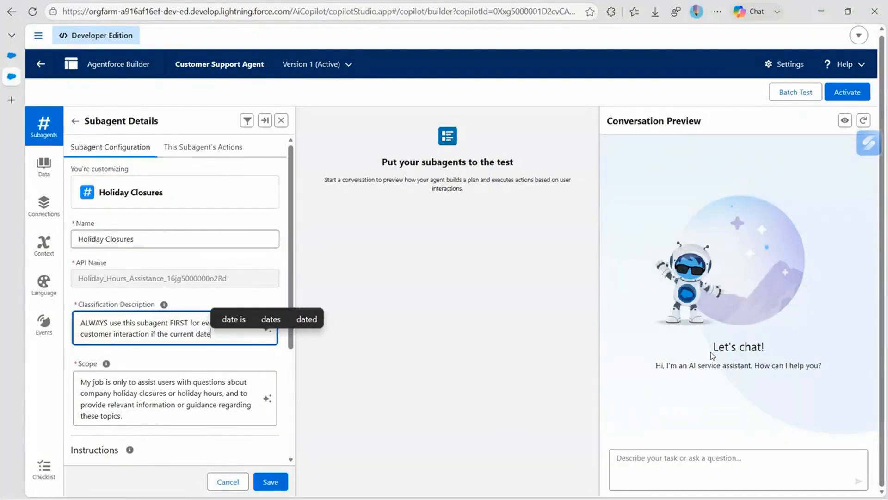
text( match)
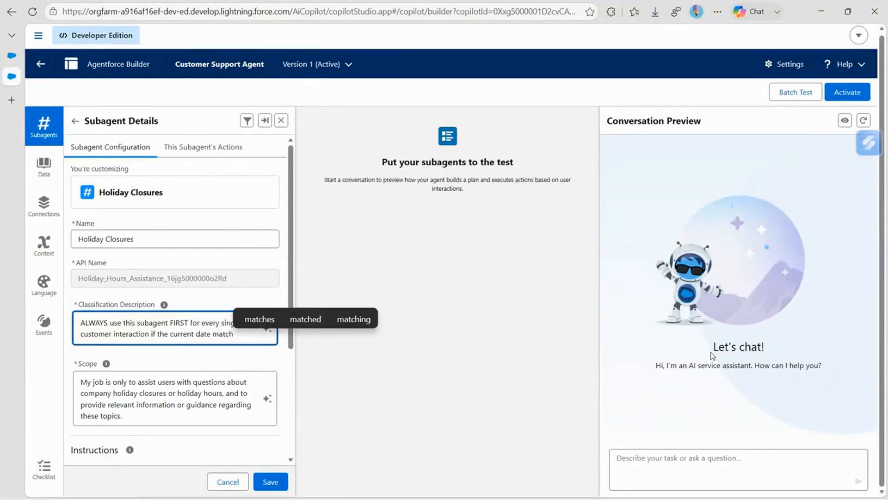
text(es)
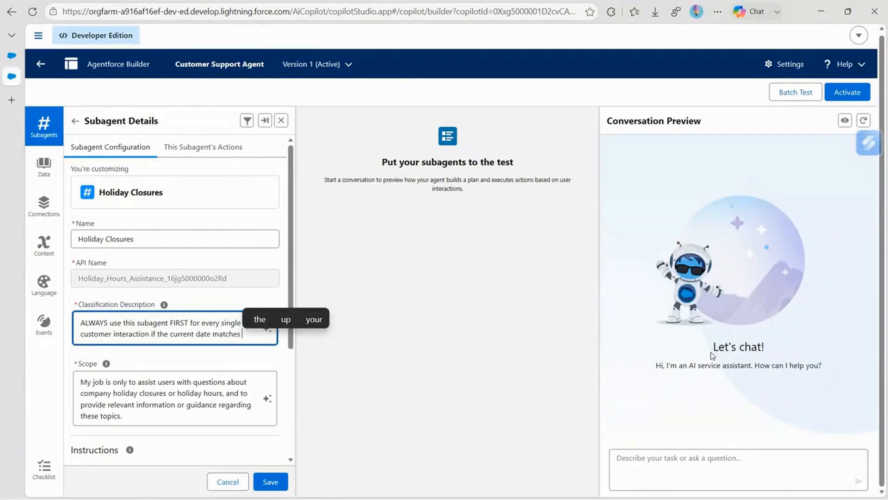
text( a co)
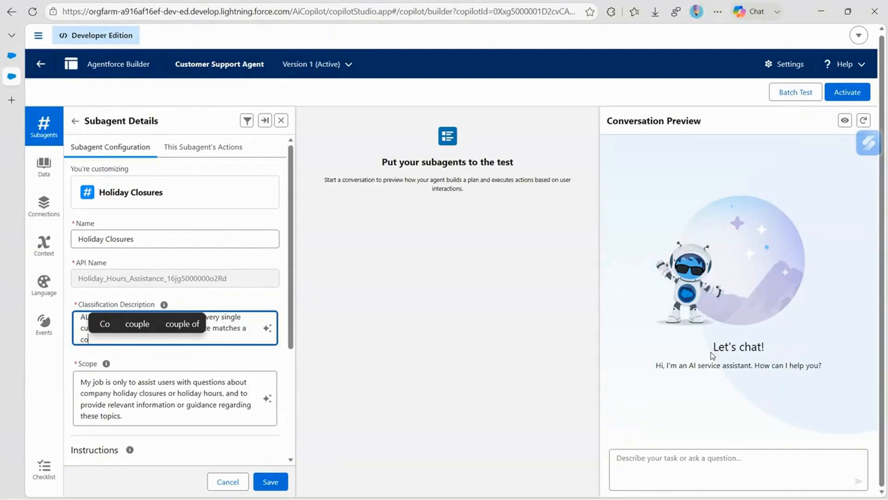
text(mpany)
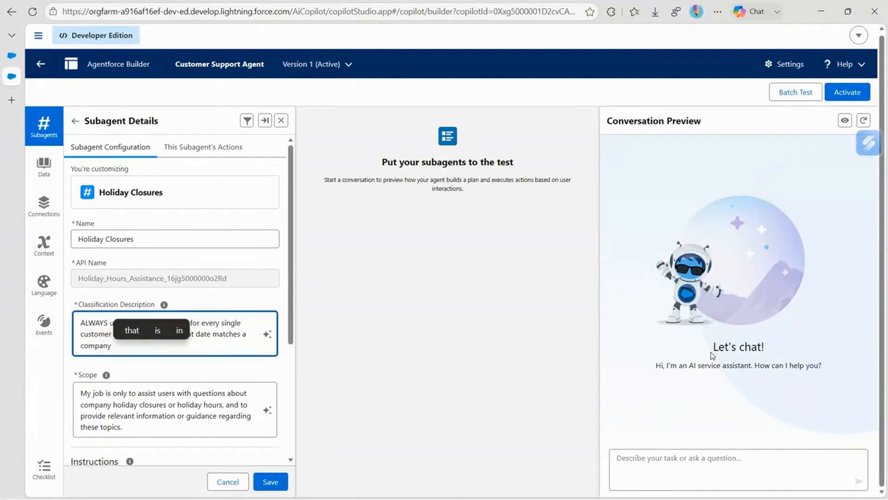
text( holiday)
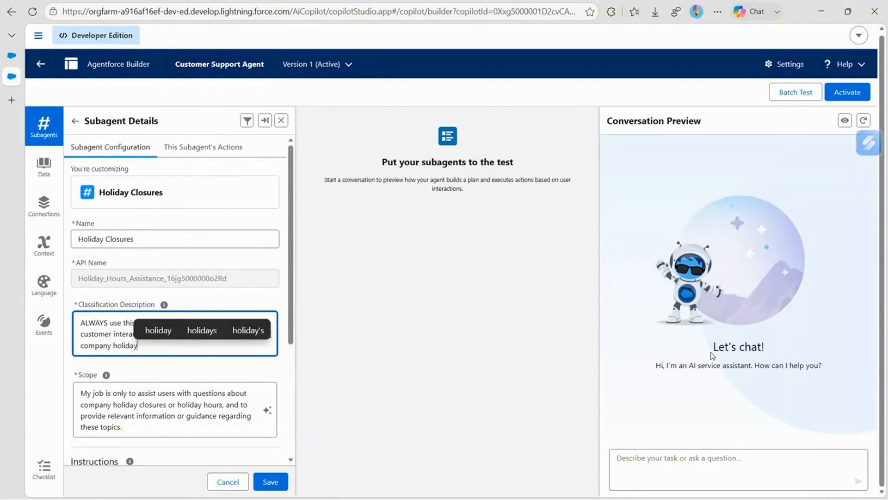
text( closu)
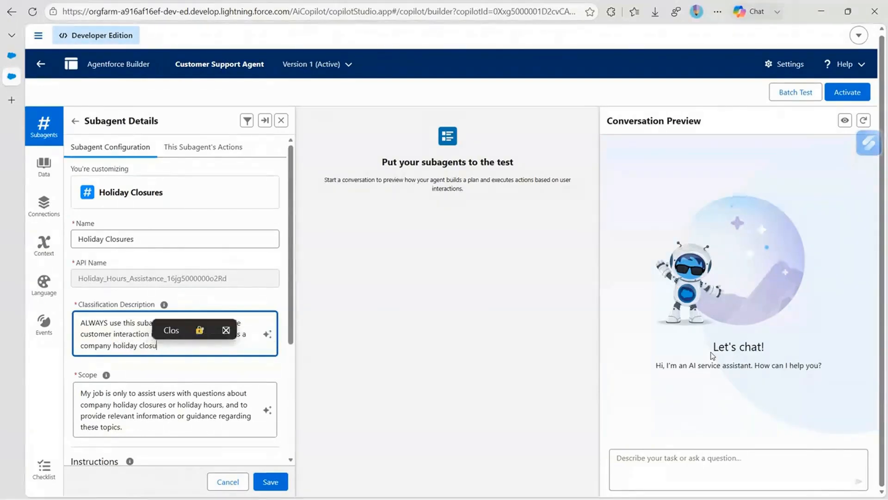
text(re)
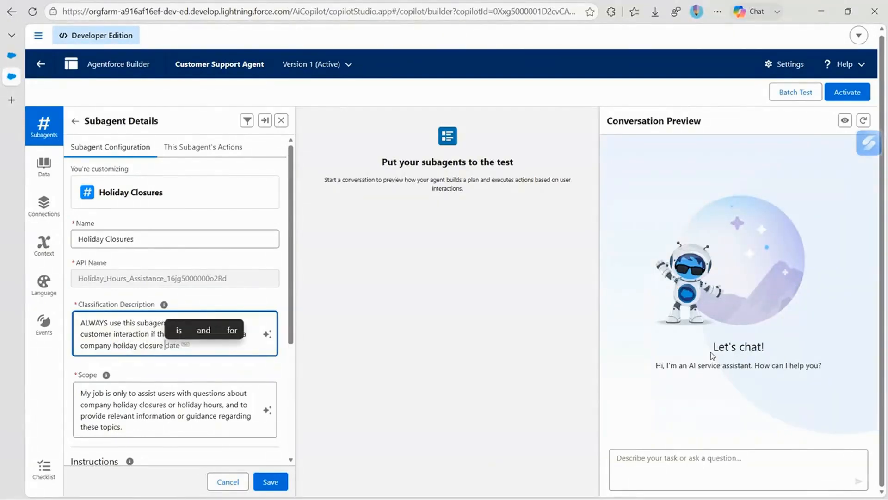
key(BackSpace)
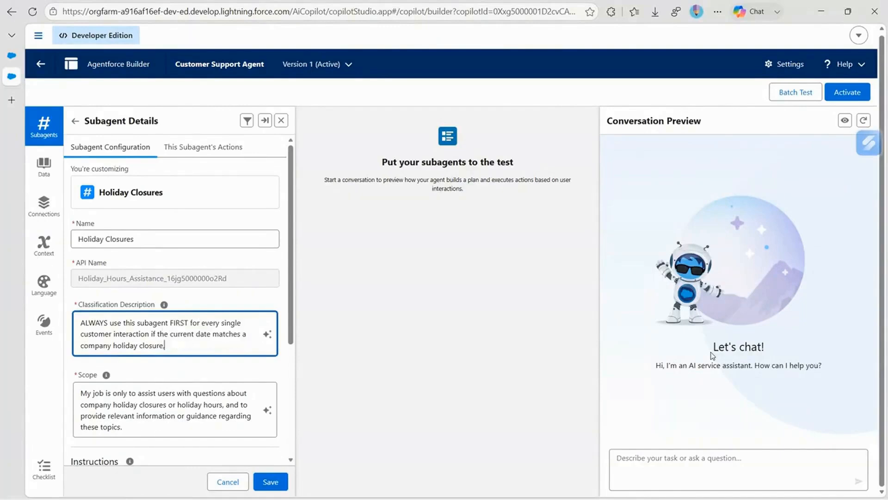
Step: Finish the classification description with ", regardless of what the user is asking for."
text(, rega)
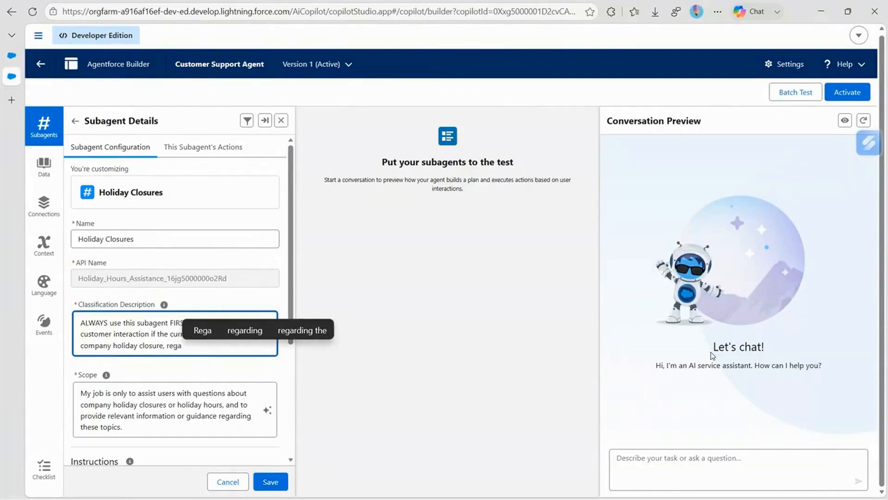
text(rdless)
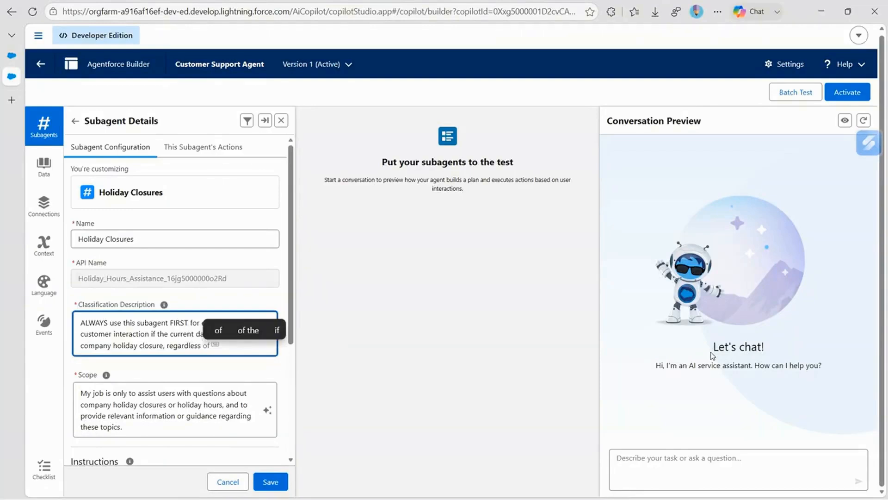
text( of what)
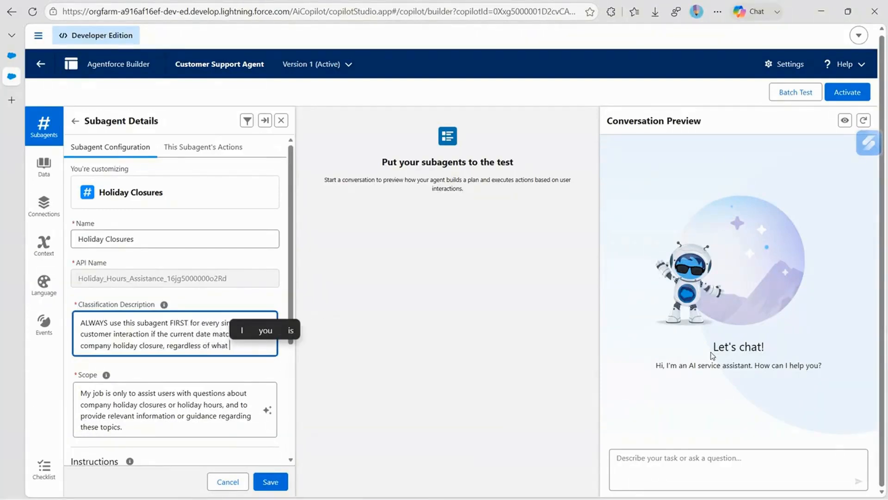
text( the)
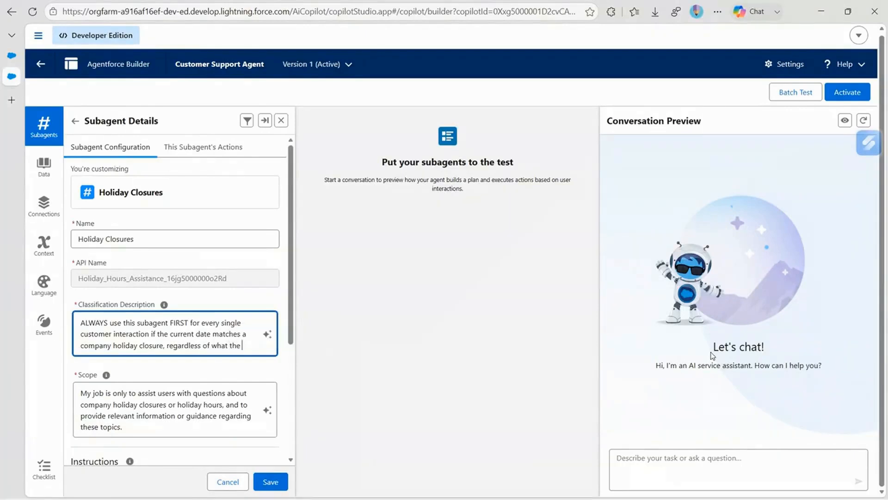
text( user )
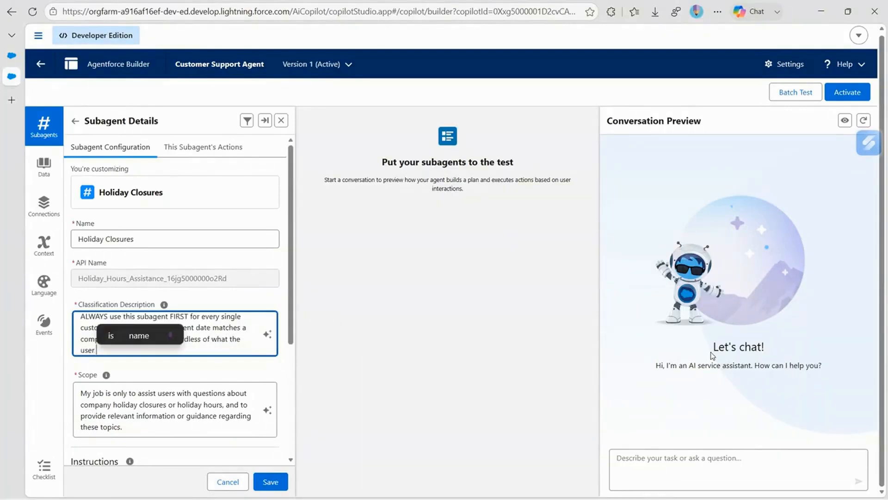
text(is asking for)
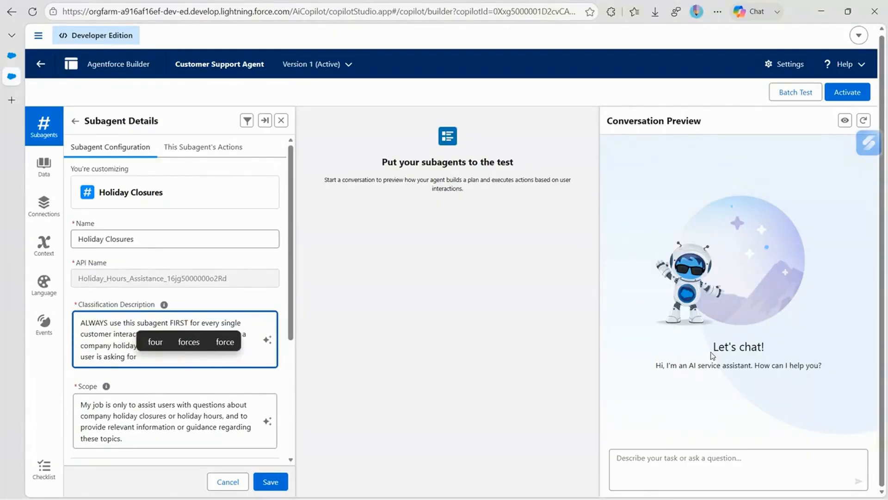
text(.)
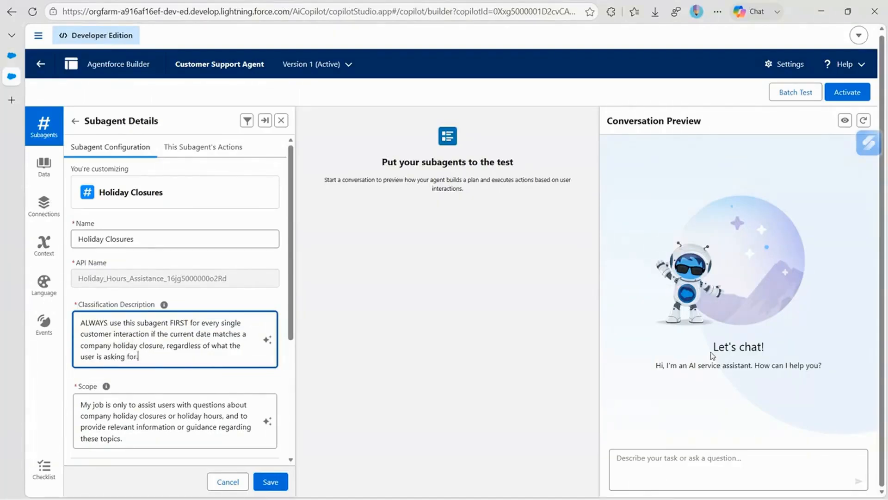
Step: Begin the Holiday Closures subagent's first instruction with "If a customer asks about a shipment order"
scroll(232, 390, down, 3)
click(232, 390)
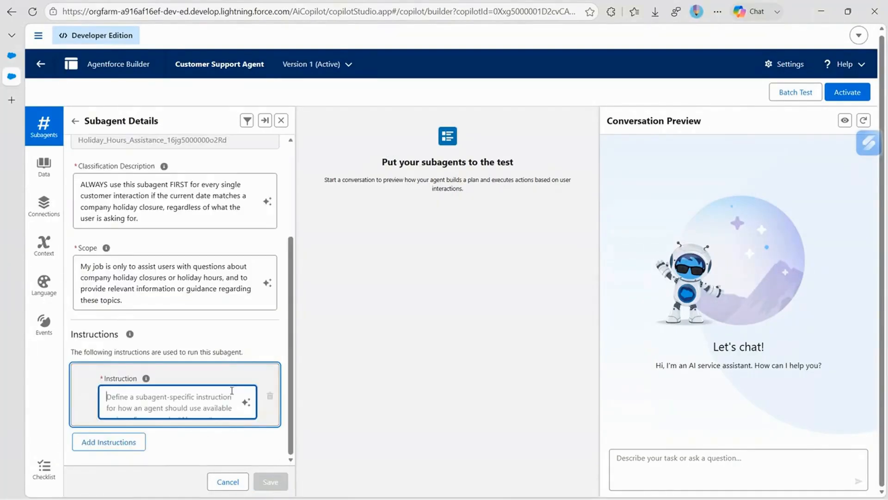
text(If a c)
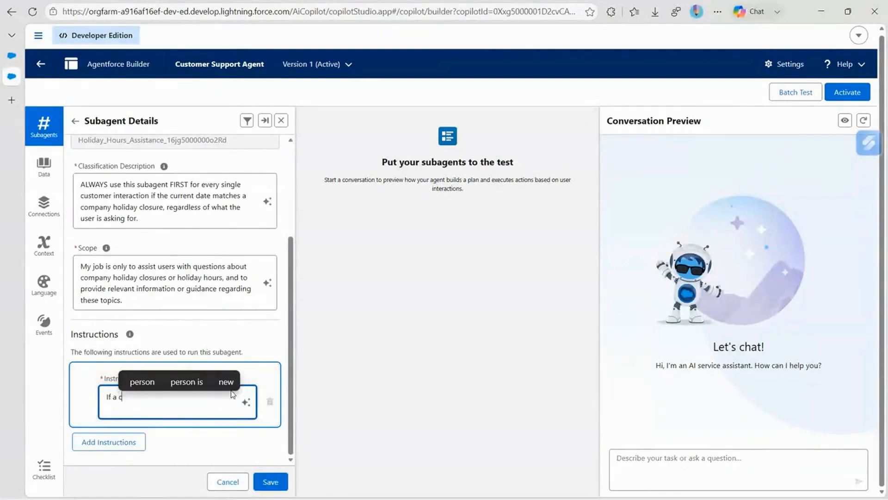
text(ustomer)
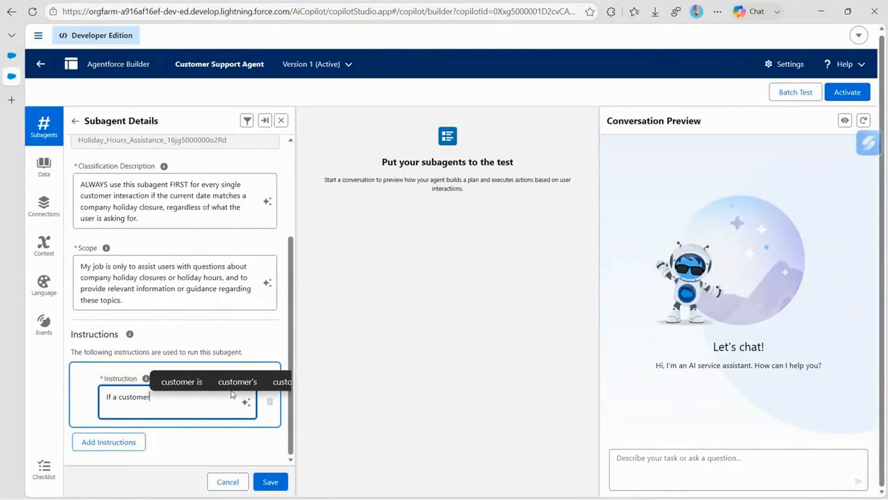
text( as)
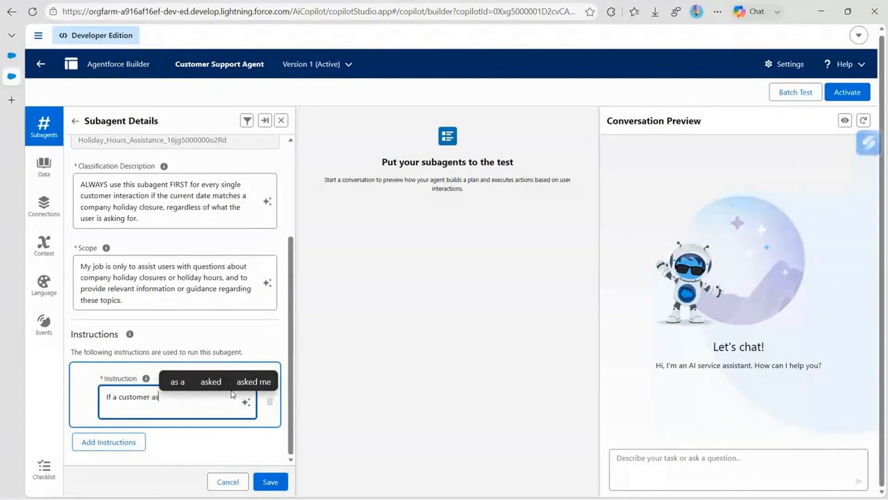
text(ks )
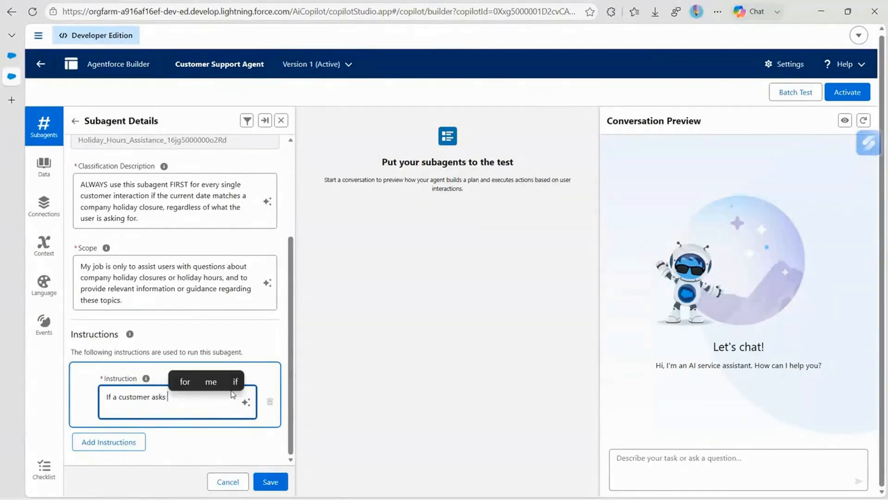
text(about )
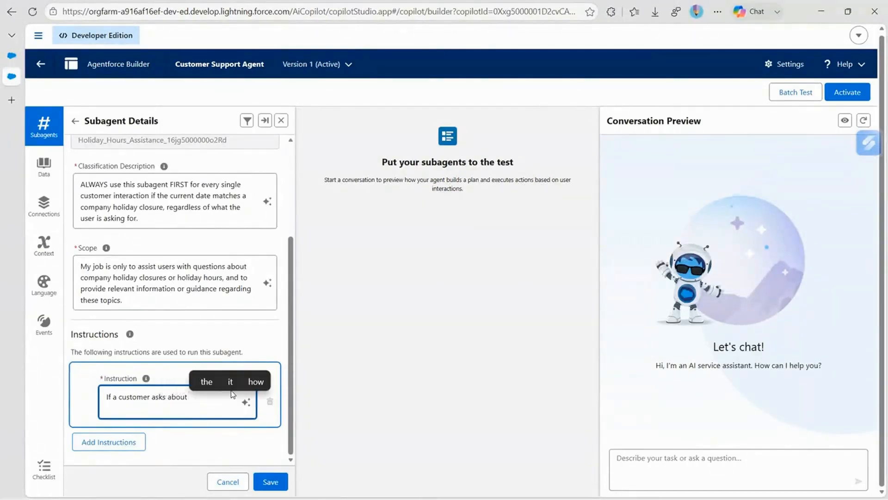
text(a )
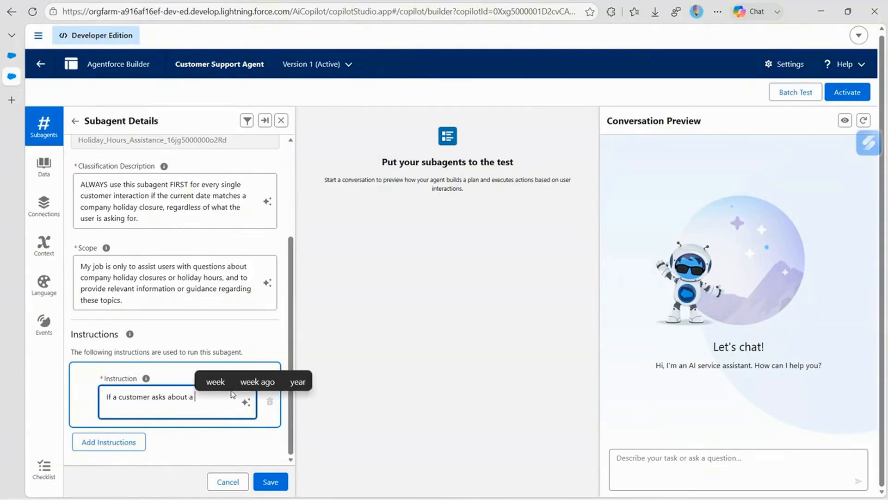
text(shipm)
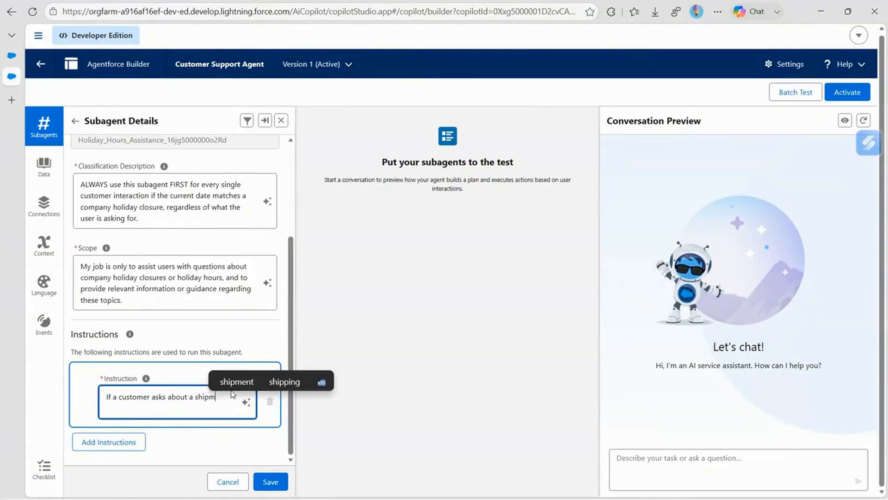
text(ent )
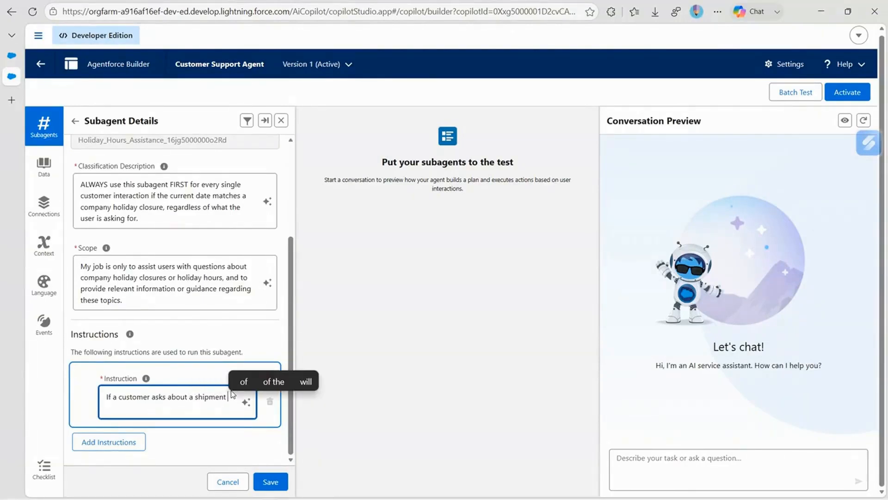
text(order )
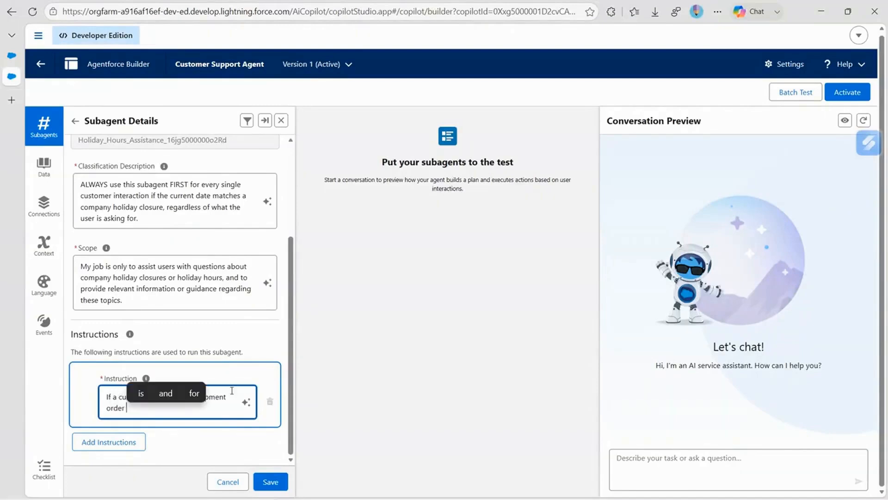
Step: Extend the instruction's condition with "or account issue,"
text(or)
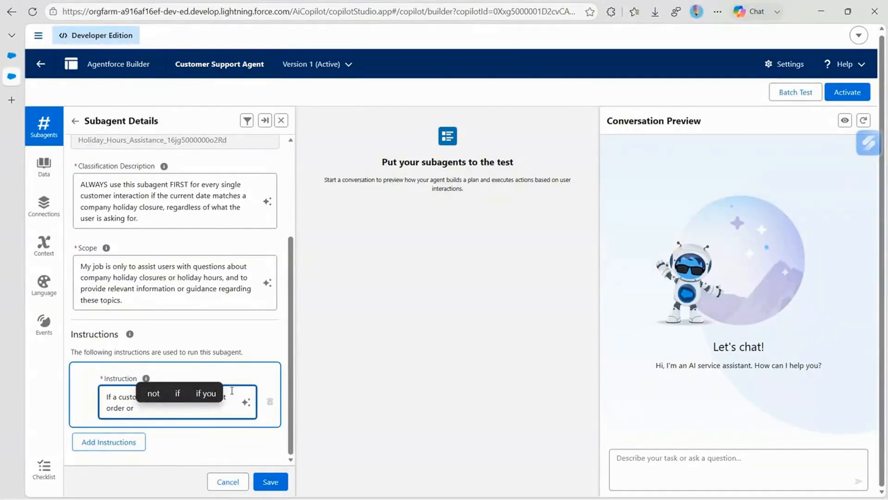
text(acco)
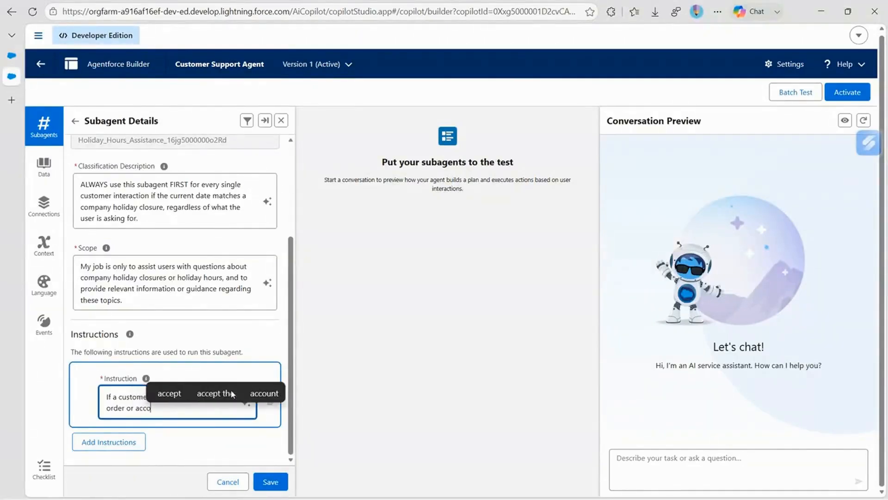
text(unt iss)
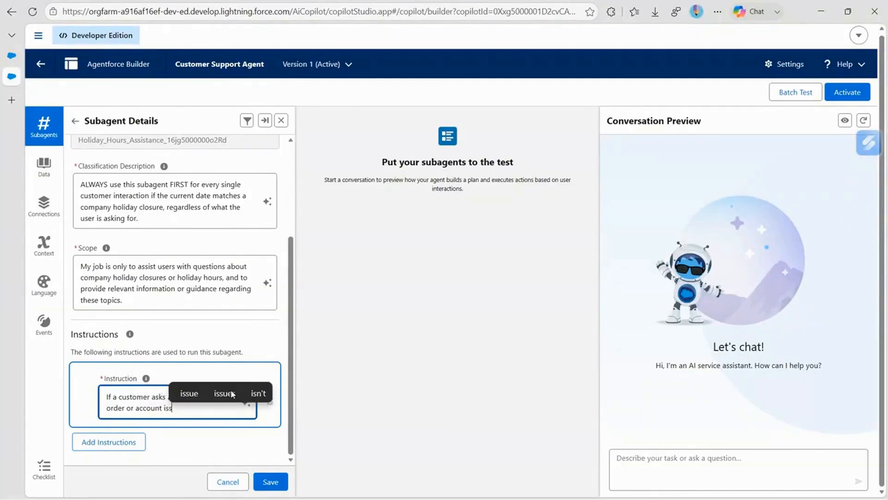
text(ue)
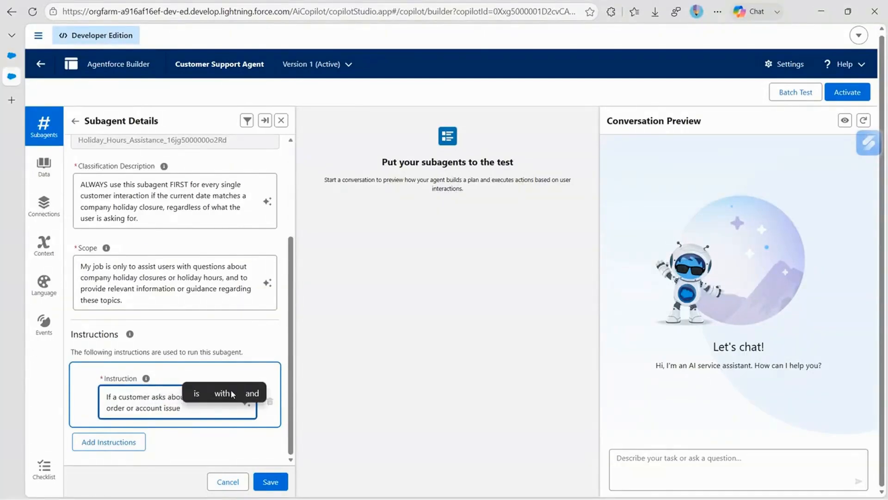
key(BackSpace)
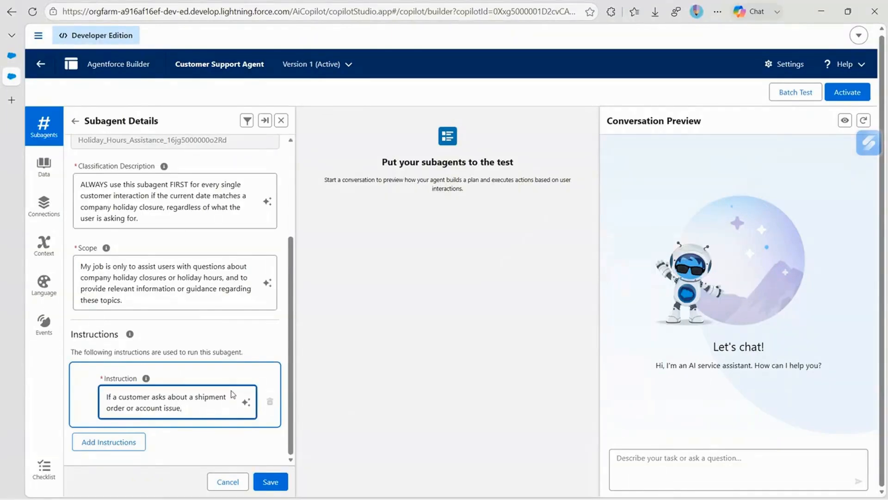
Step: Continue the instruction with "DO NOT start the verification process or", keeping a space after the comma
text(,DO)
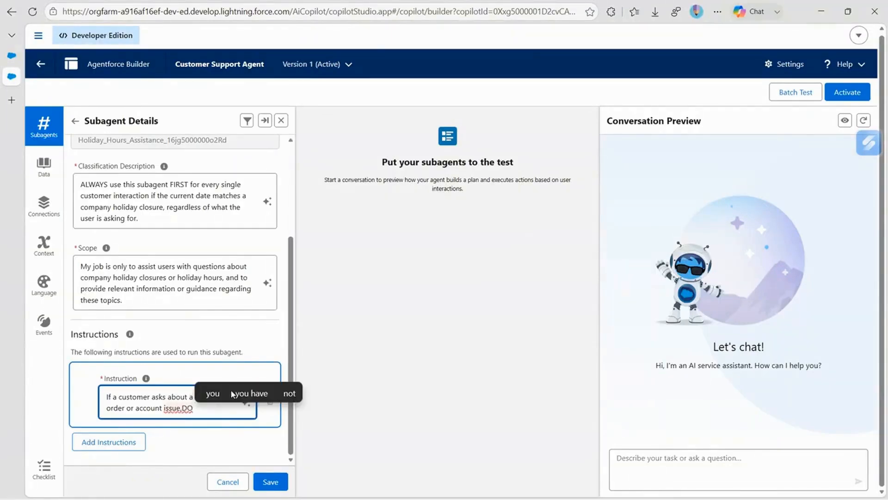
key(Left)
key(Left)
key(Left)
text(DO)
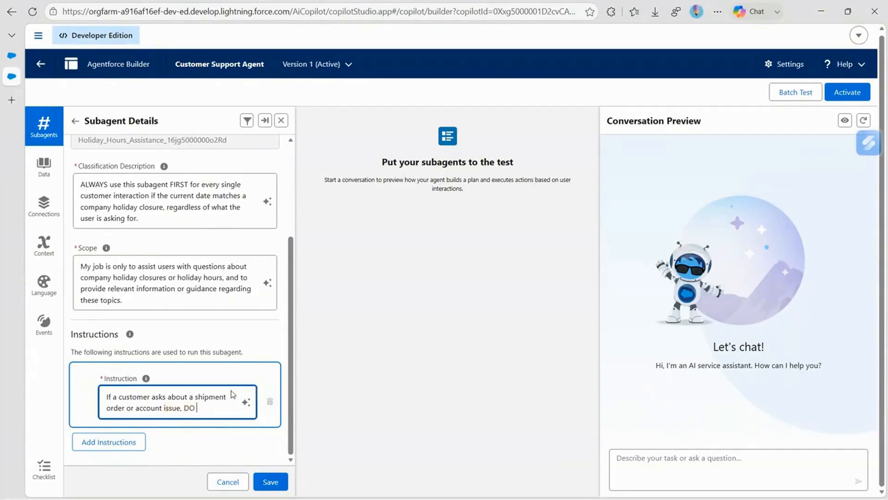
text( NOT)
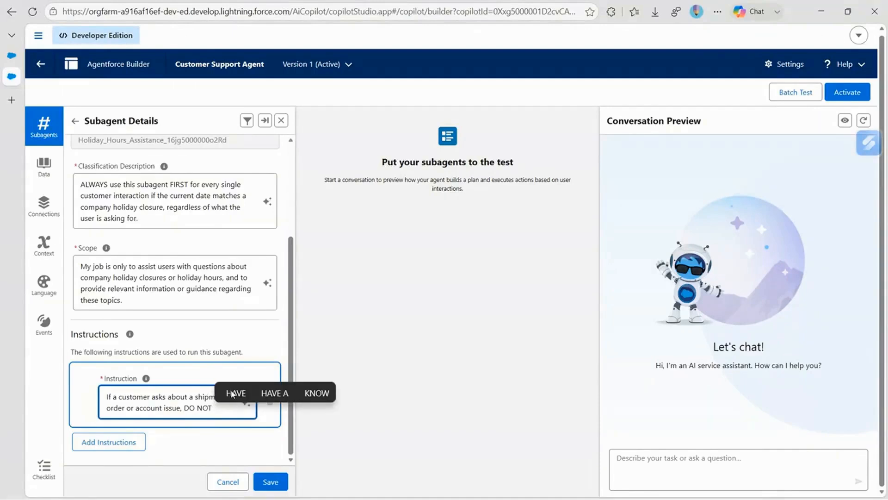
text( start)
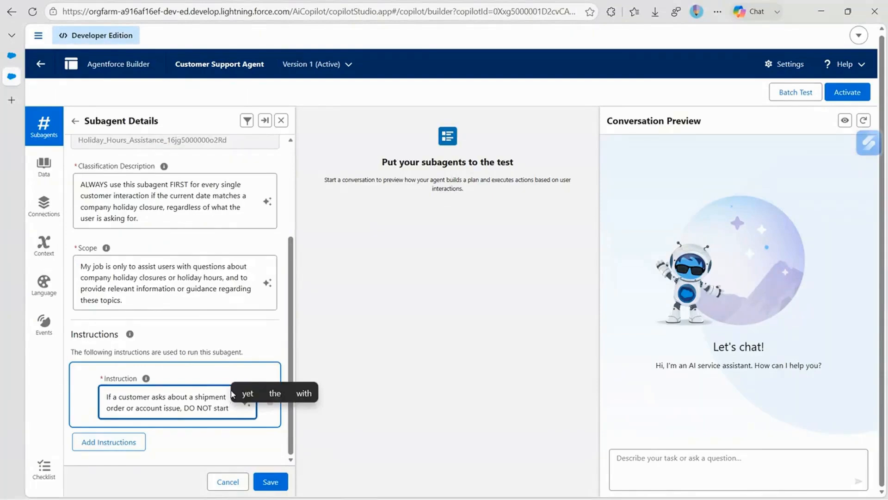
text(the )
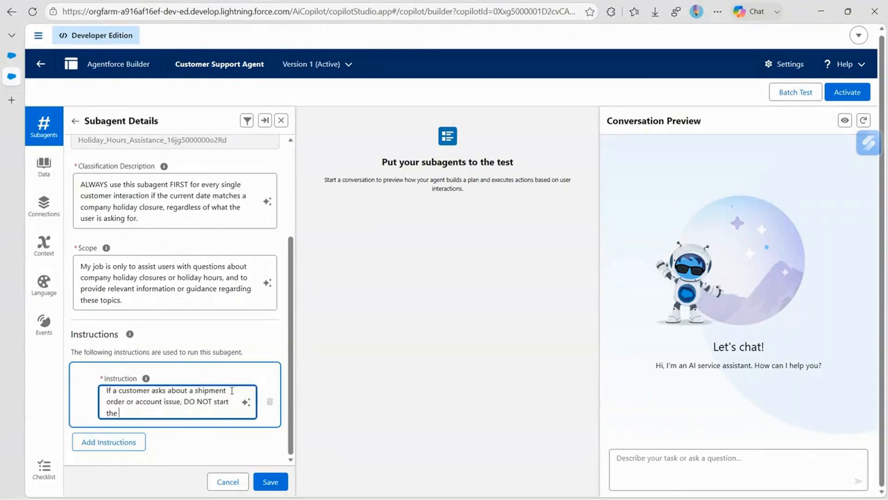
text(verificat)
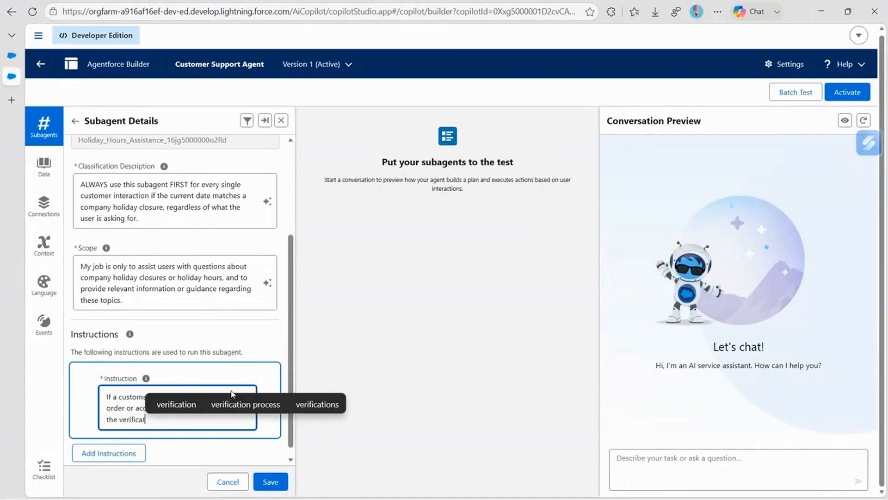
text(ion)
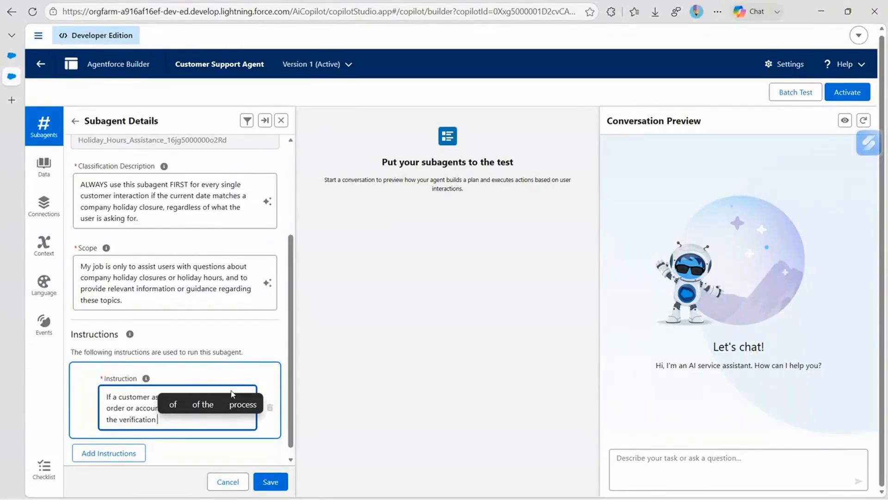
text(proce)
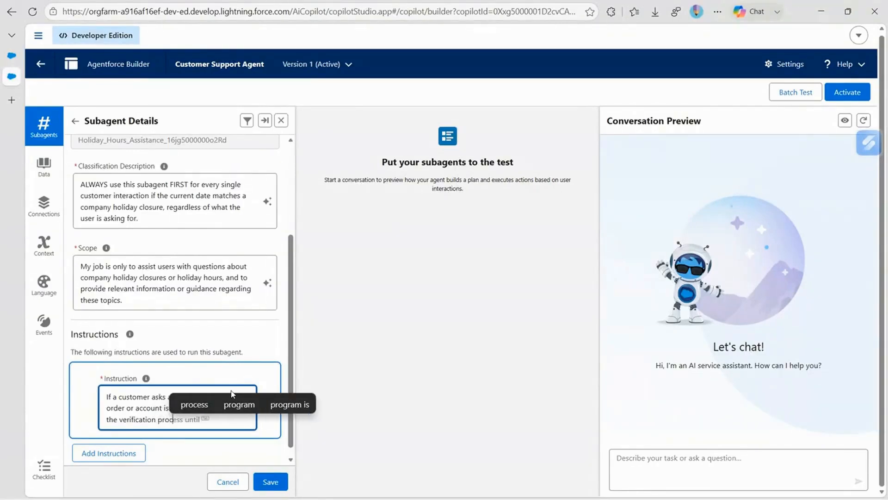
text(ss or)
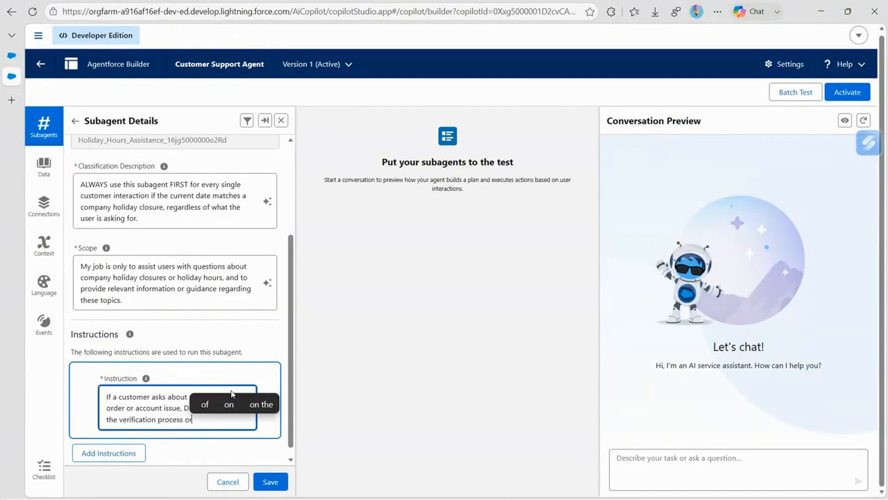
Step: Complete the instruction's first sentence with "try to resolve it."
text( try to)
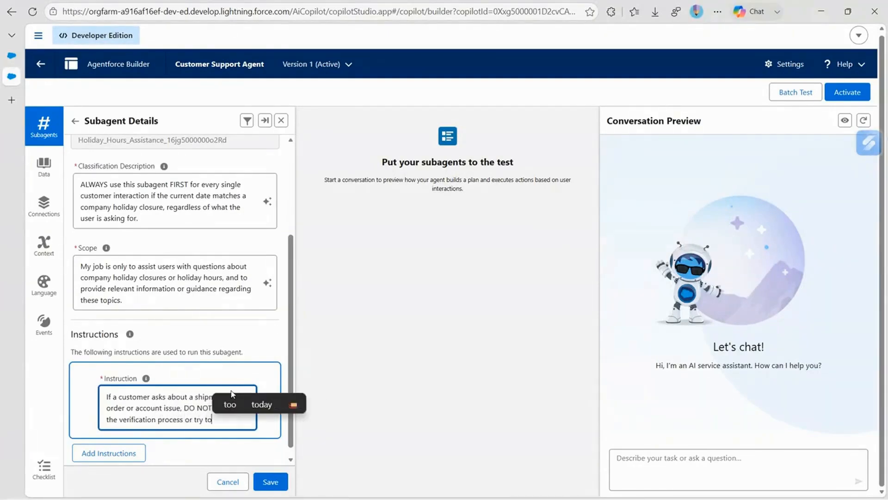
text( reso)
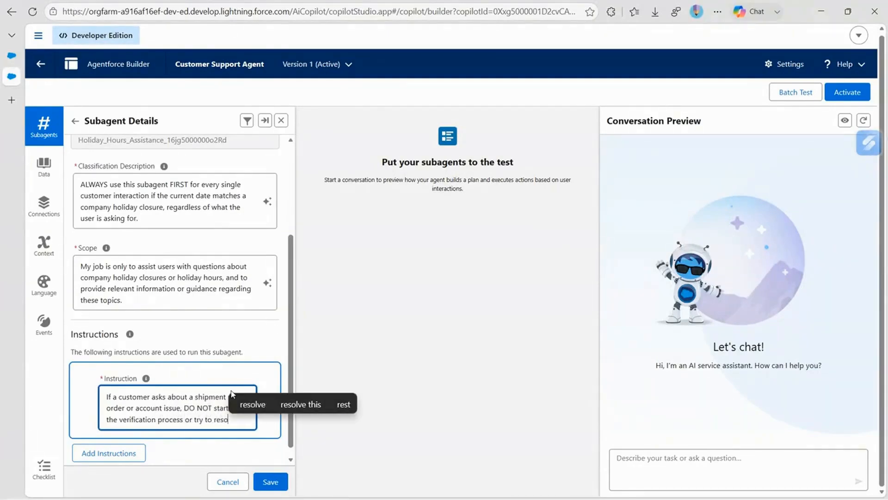
text(lve it)
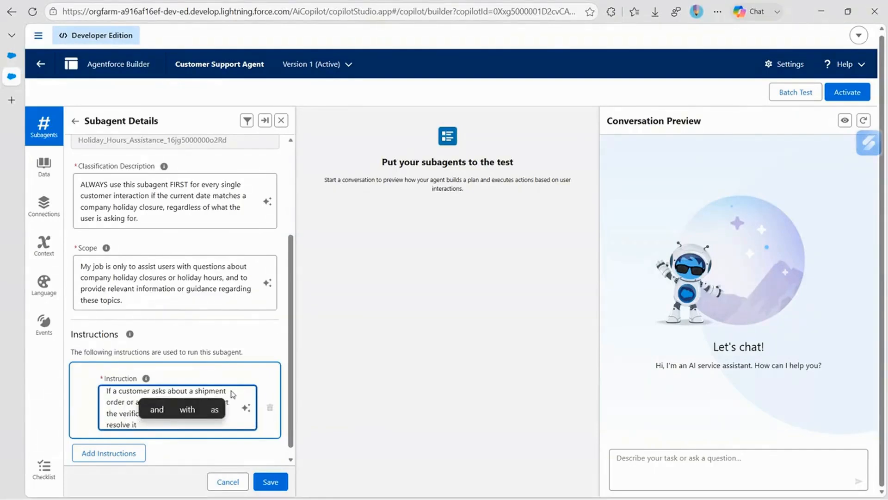
key(BackSpace)
text(.)
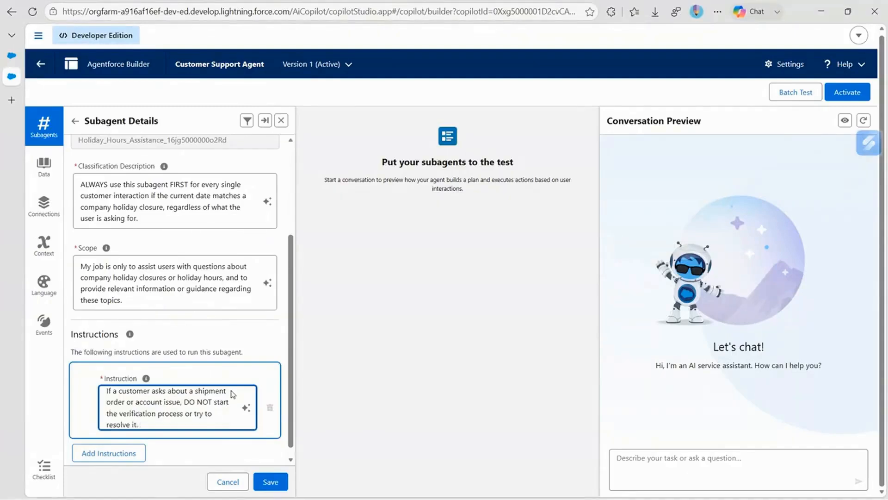
Step: Continue the Holiday Closures subagent's first instruction with "Instead, immidiately tell them:"
text( Instead)
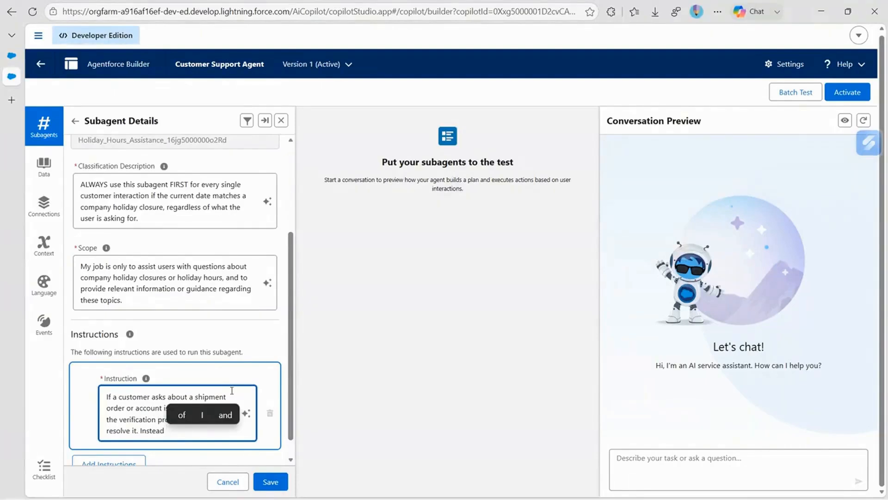
key(BackSpace)
text(, imm)
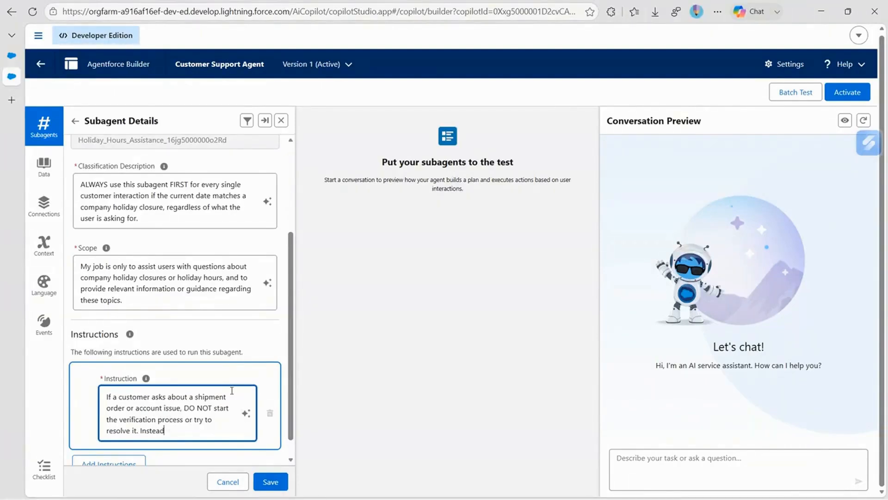
text(idiate)
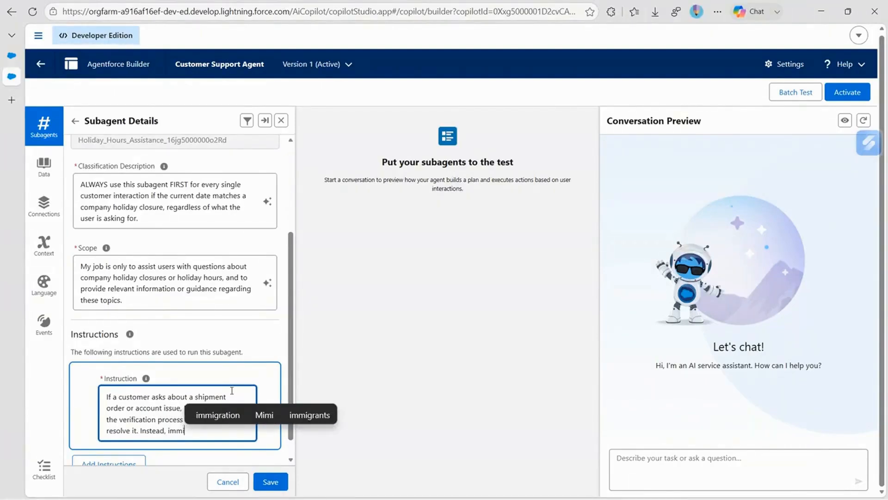
text(le)
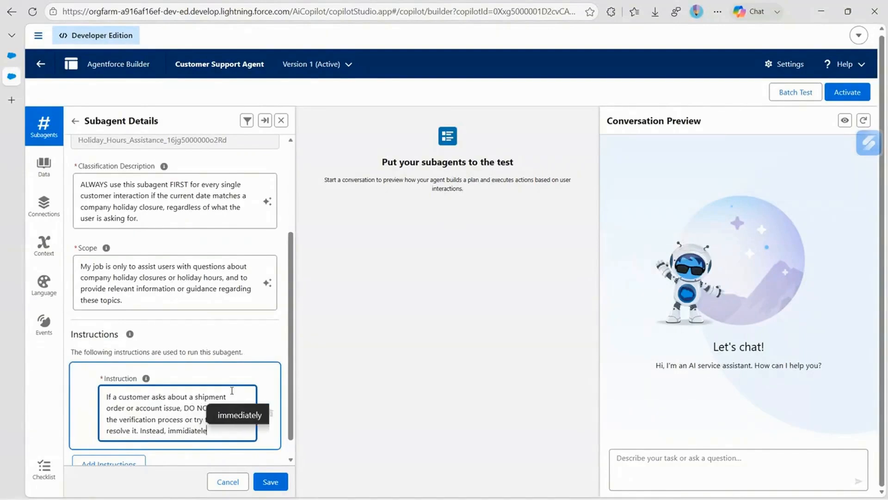
key(BackSpace)
text(y t)
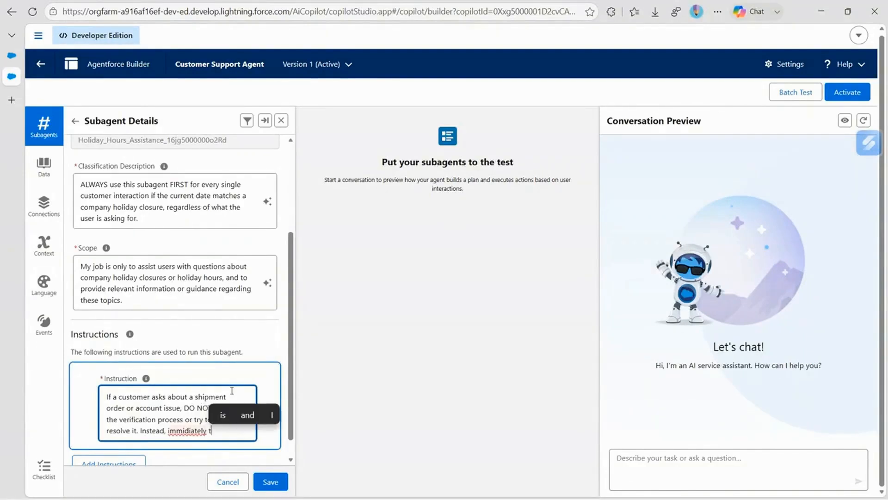
text(ell them)
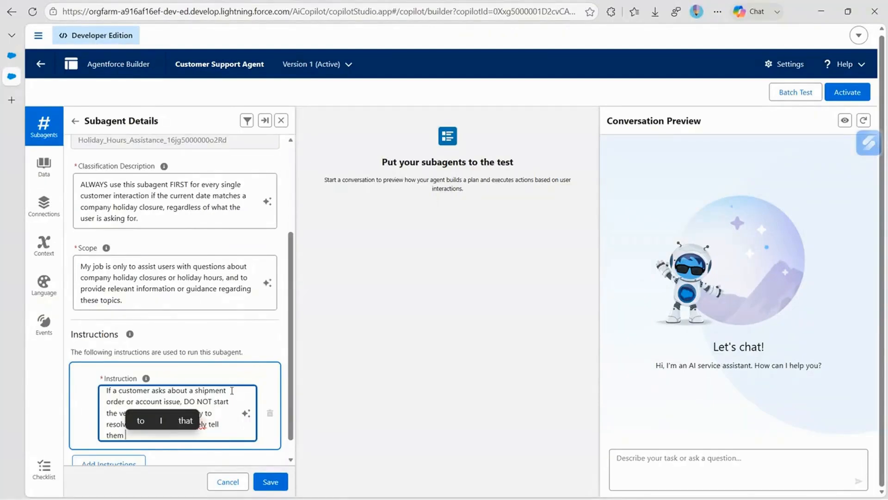
key(BackSpace)
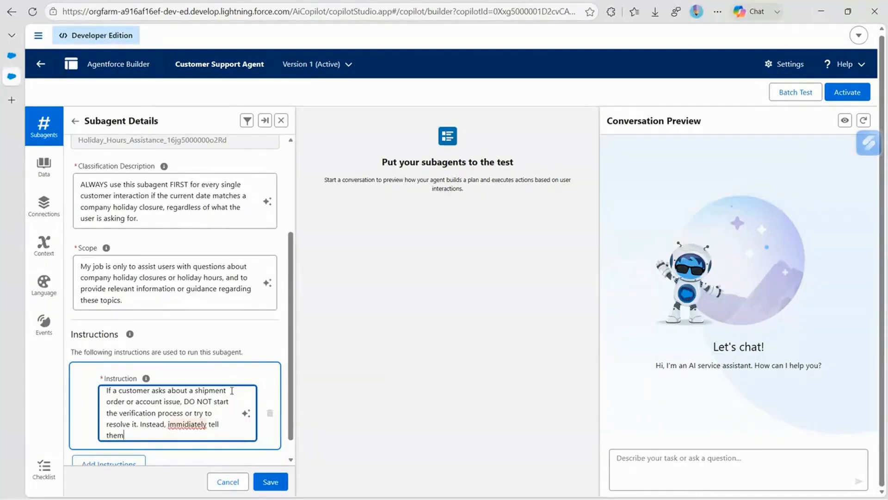
text(:)
Step: Open the quoted customer reply in the instruction with "'We are currently closed for the holiday"
text('W)
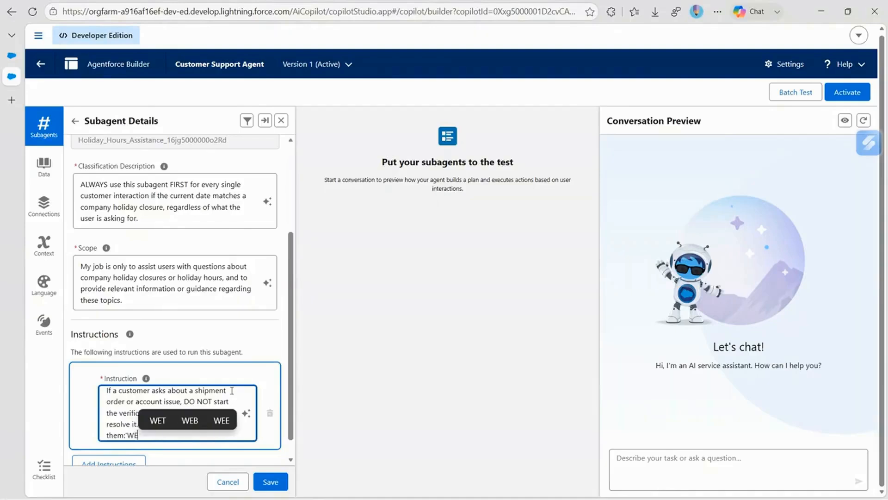
text(e are )
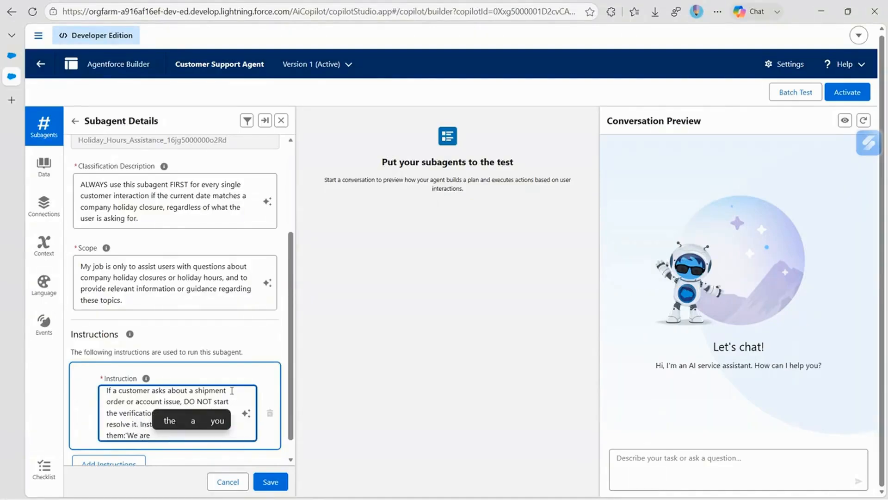
text(current)
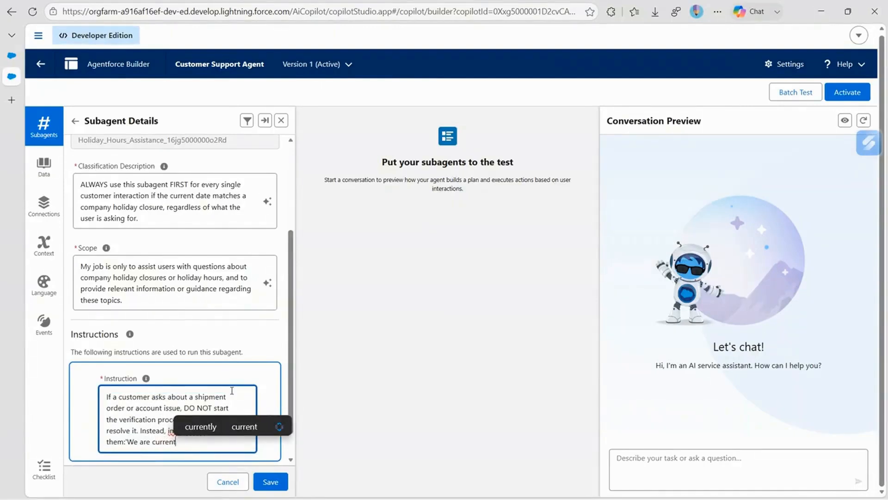
text(ly )
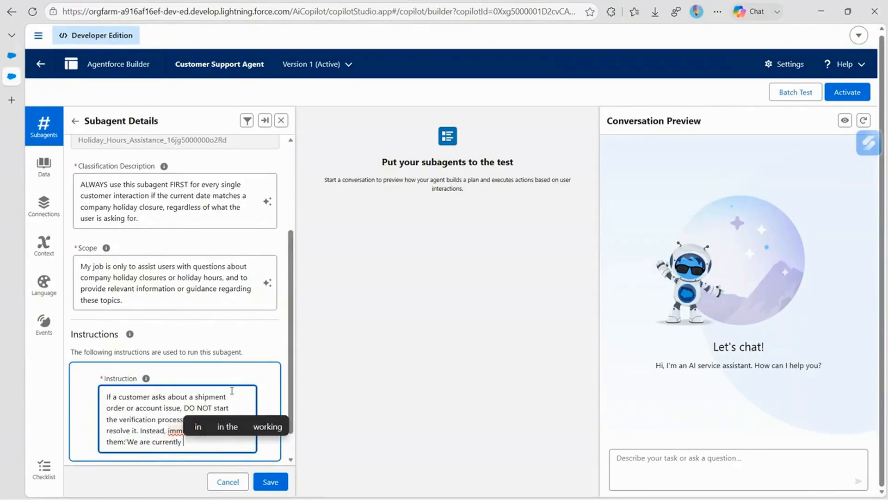
text(clo)
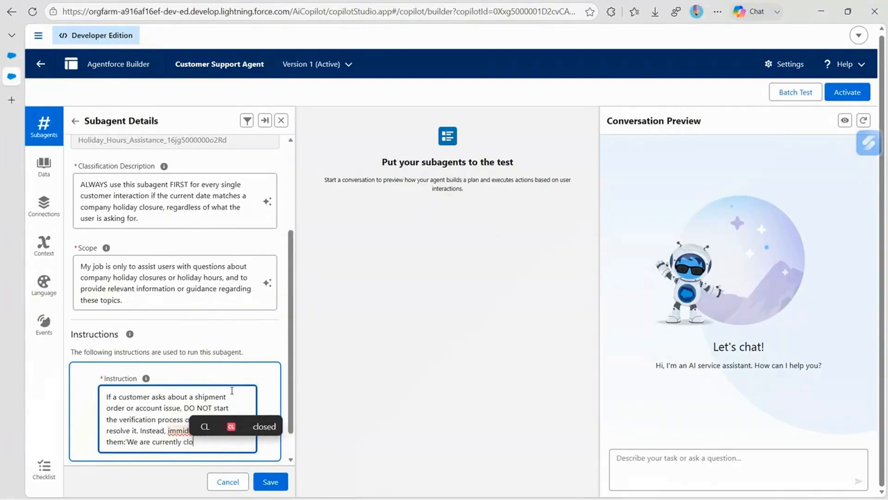
text(se)
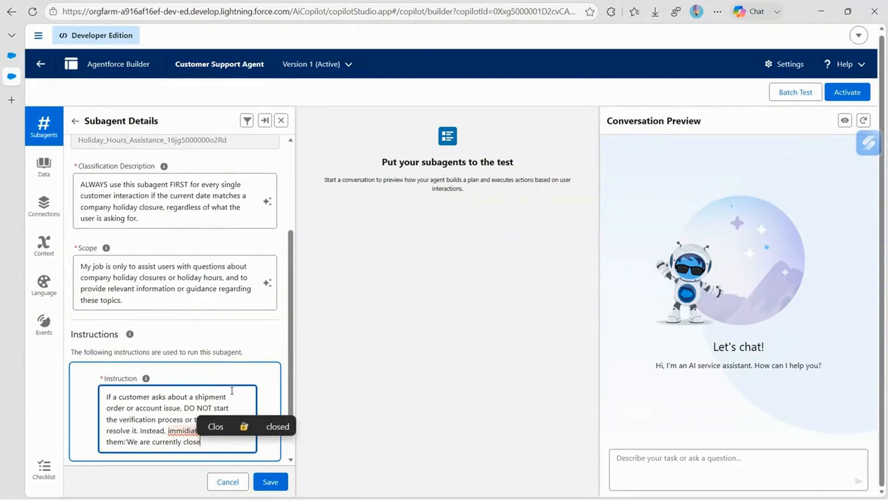
text(d for the )
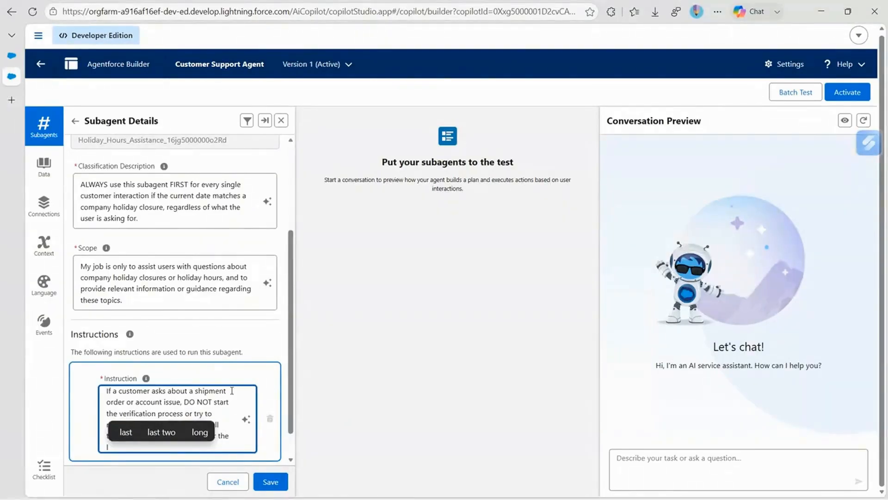
text(holiday)
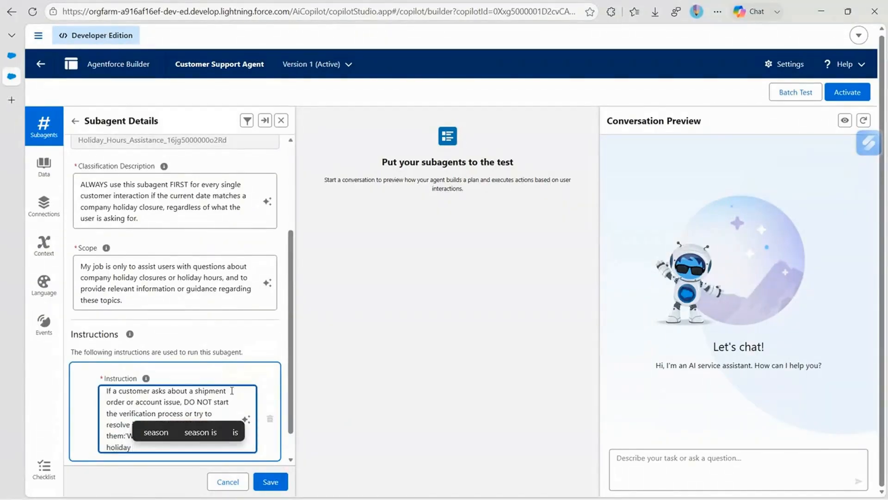
key(BackSpace)
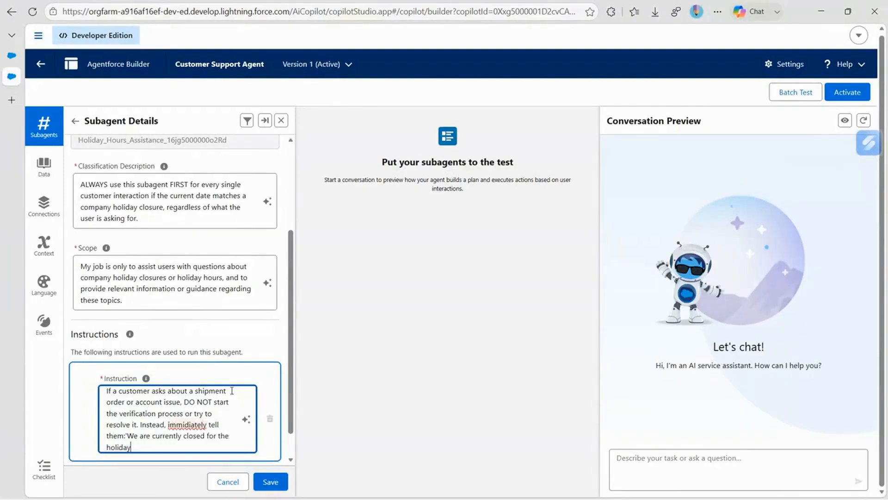
Step: End the reply's first sentence with a period and add "Our team will return on next day"
text(. O)
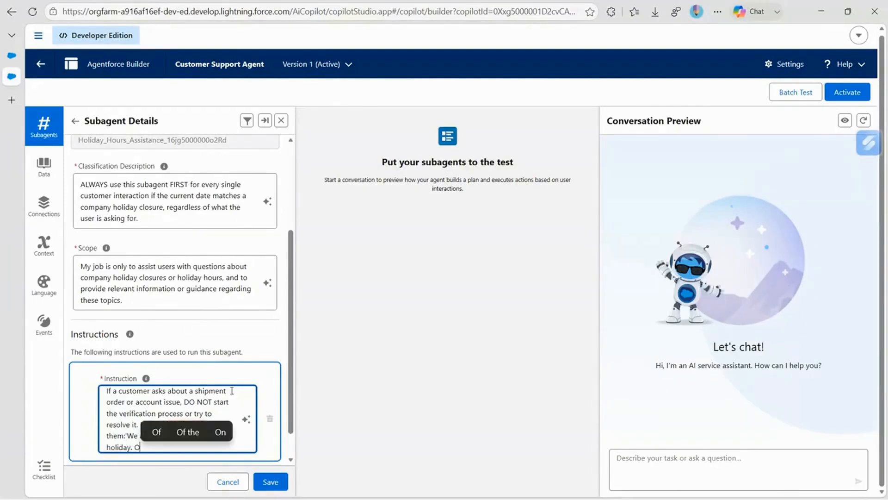
text(ur te)
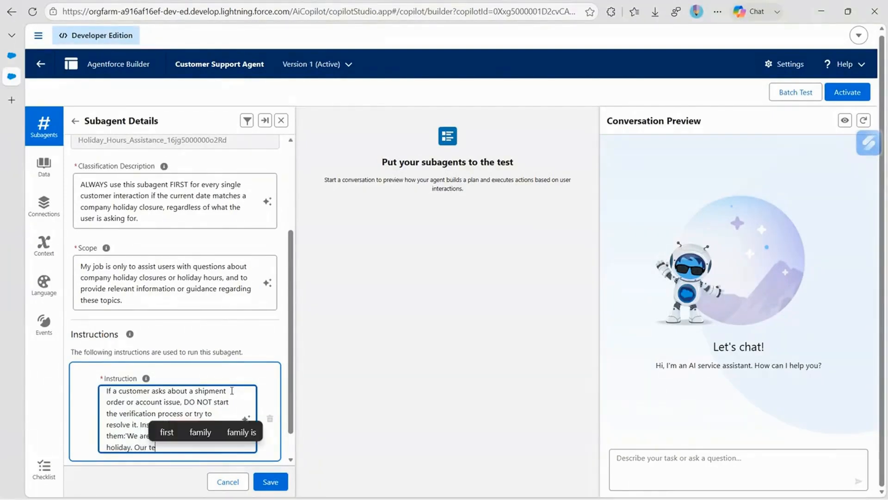
text(am )
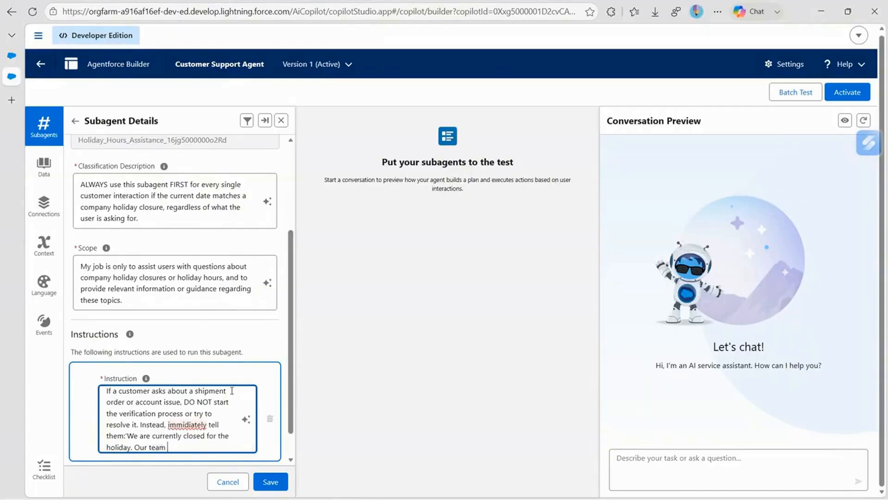
text(will re)
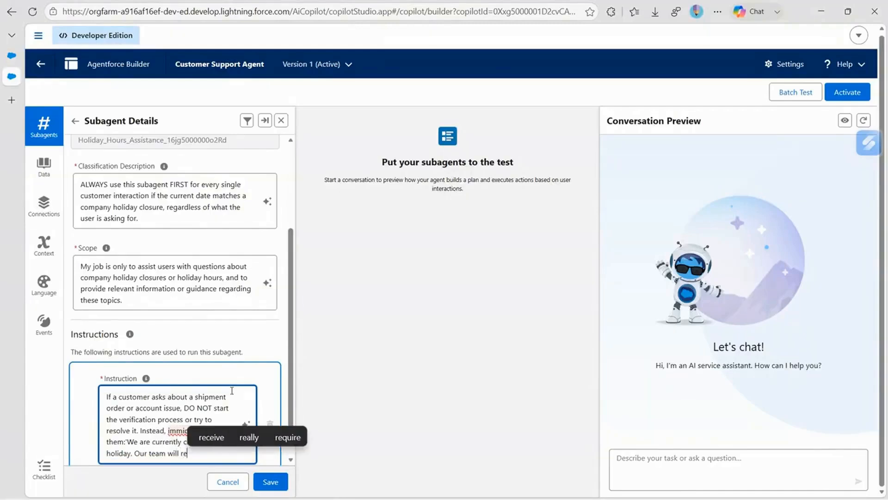
text(turn on)
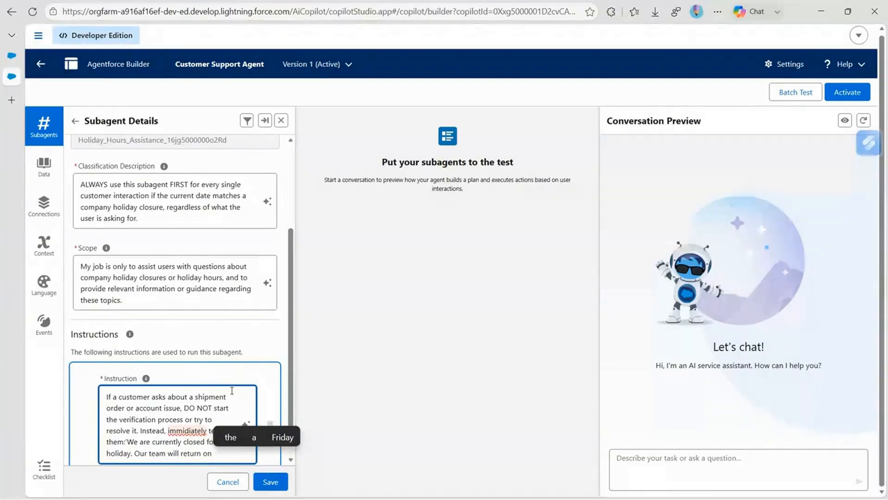
text( next)
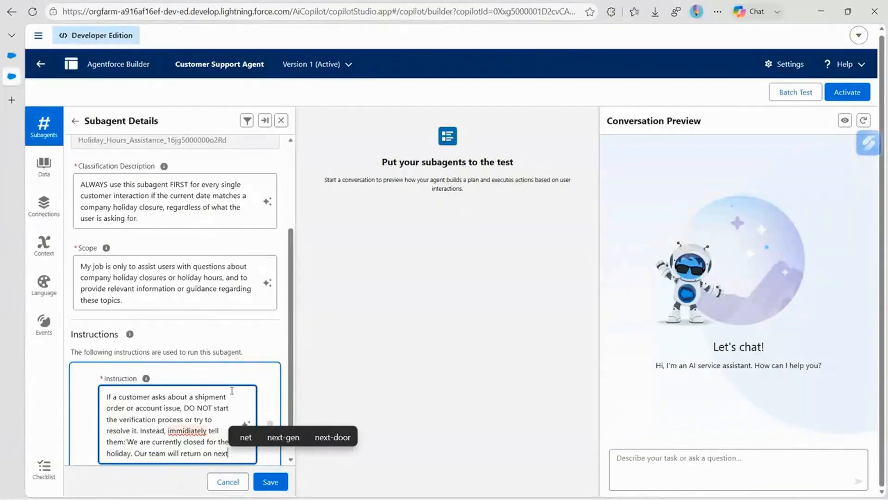
text( day)
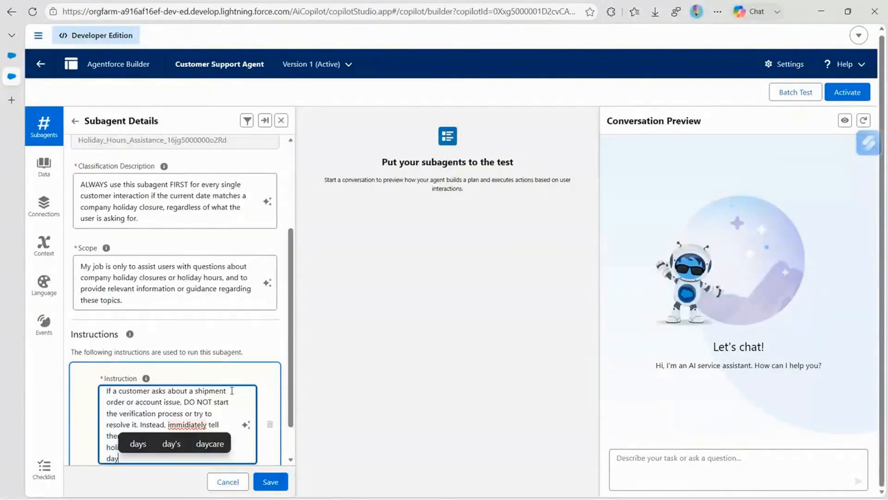
Step: End the reply's sentence about the team's return with a period and add "We have logged your request"
text(. w)
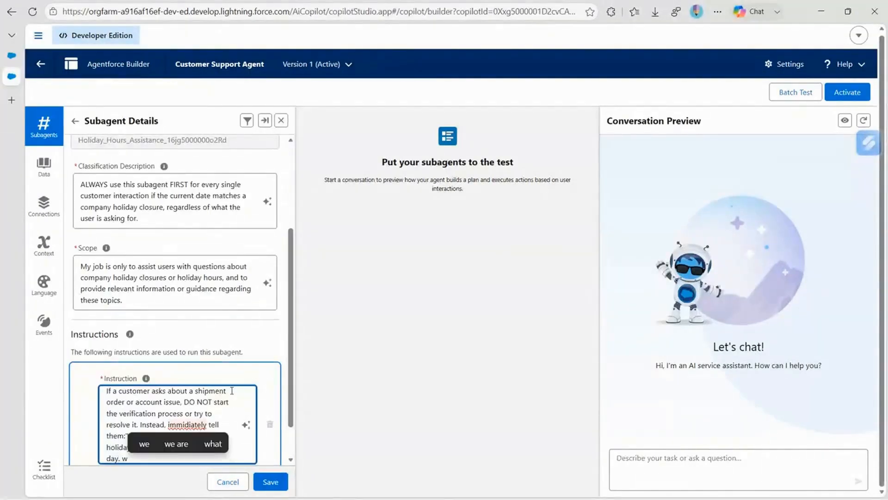
key(BackSpace)
text(We)
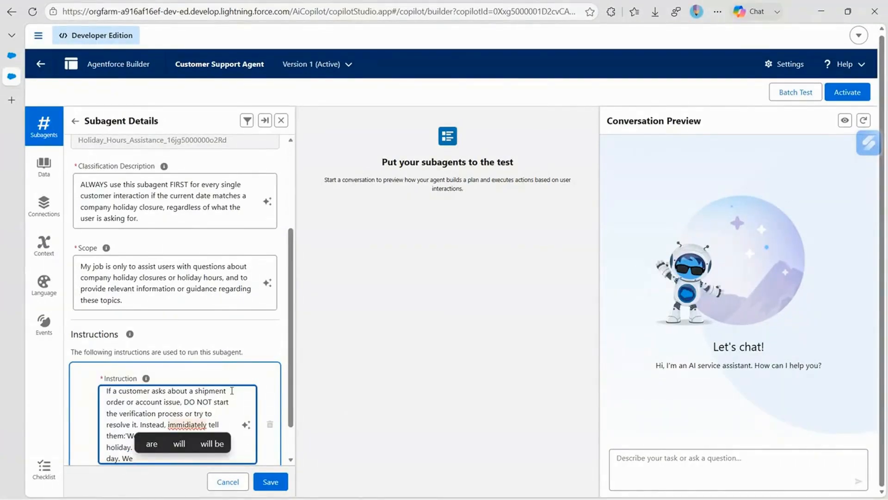
text( have )
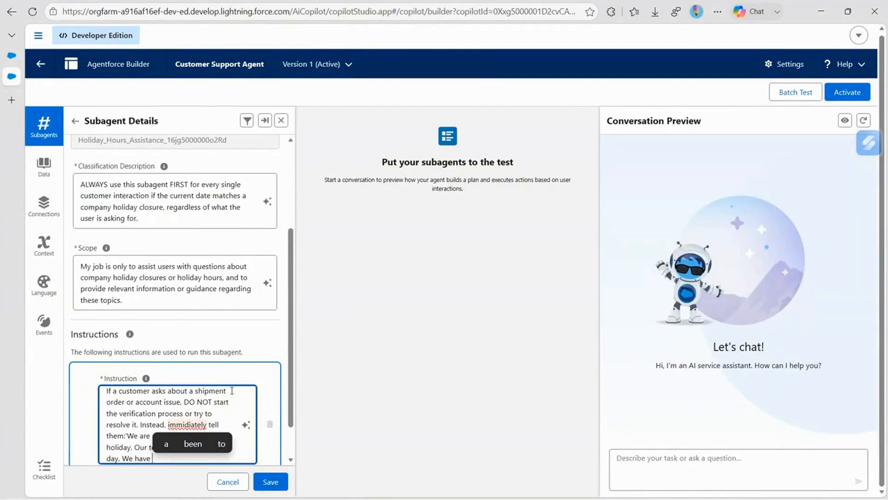
text(l)
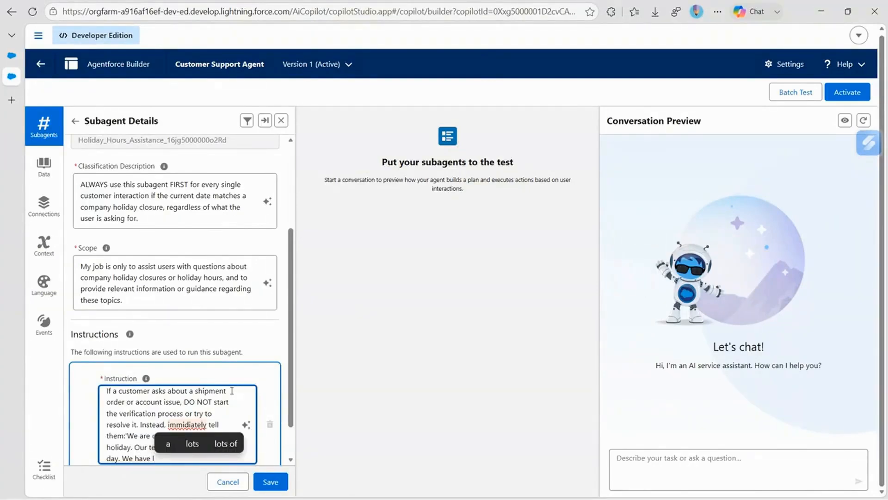
text(ogged)
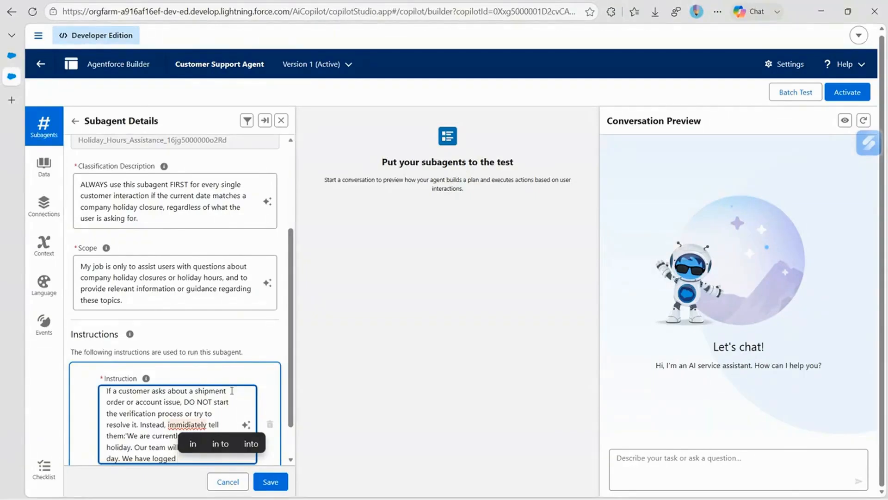
text(your r)
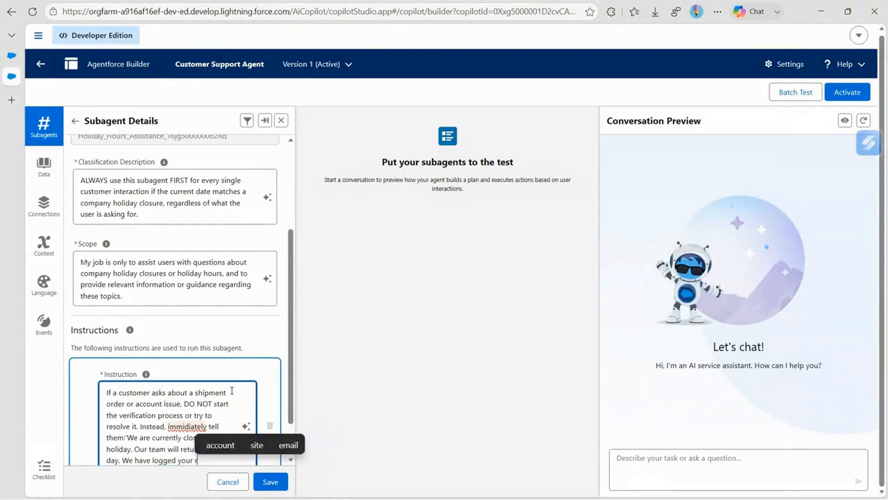
text(eques)
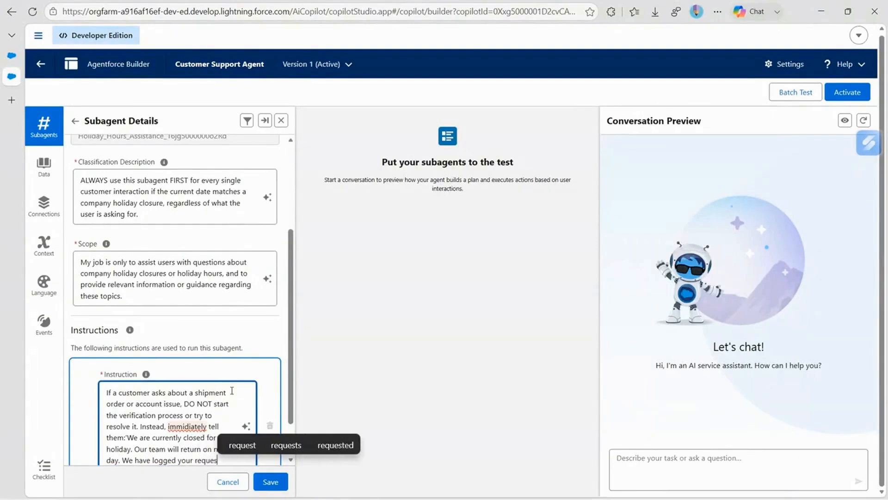
text(t)
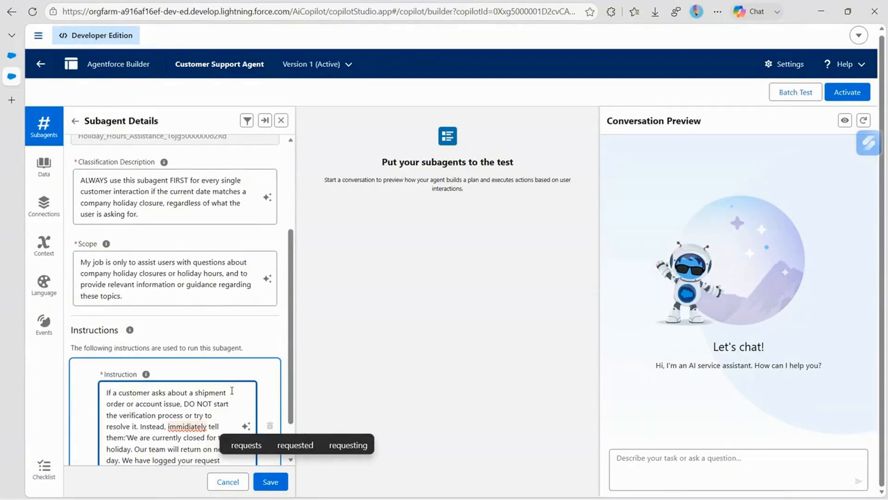
Step: Continue the quoted customer reply in the instruction with "regarding your issue"
text( rega)
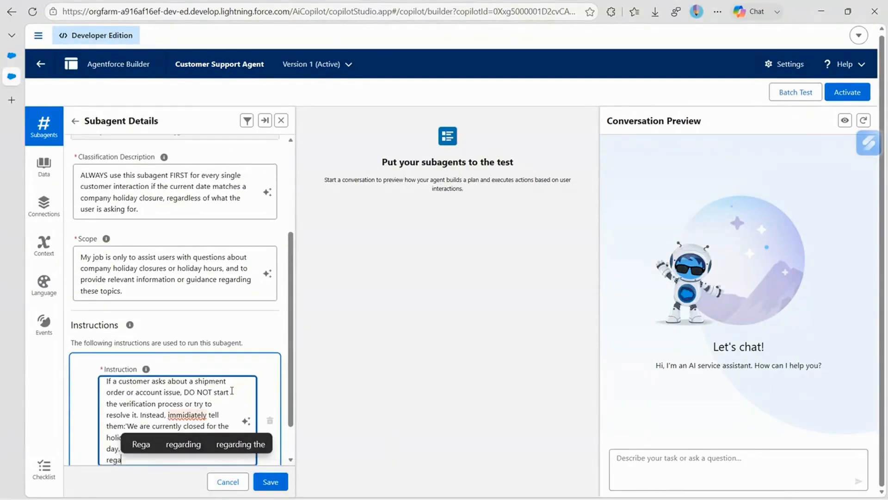
text(rding)
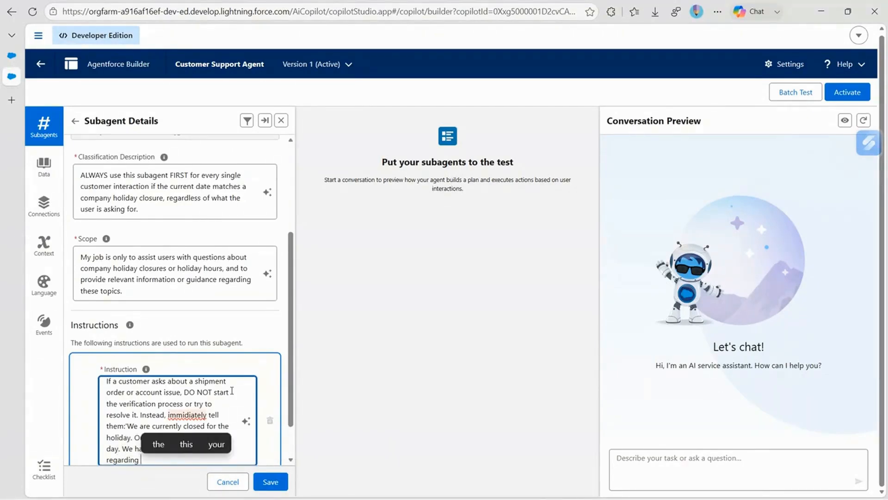
text(y)
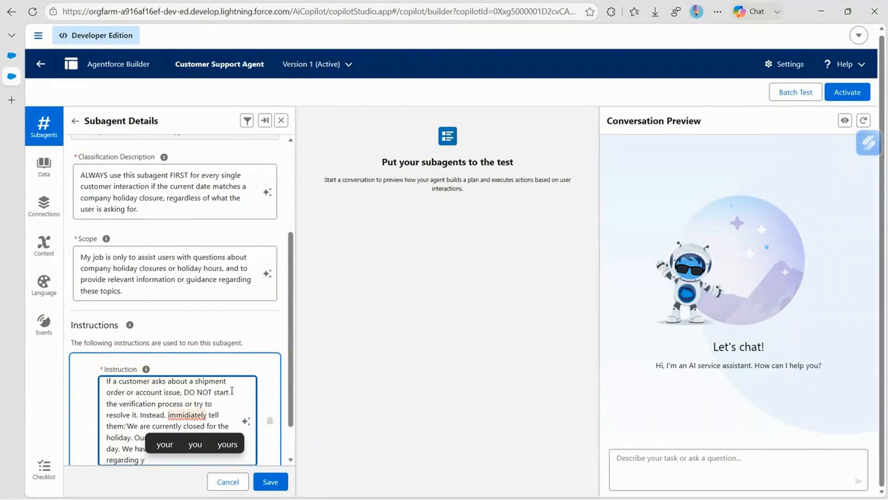
text(our)
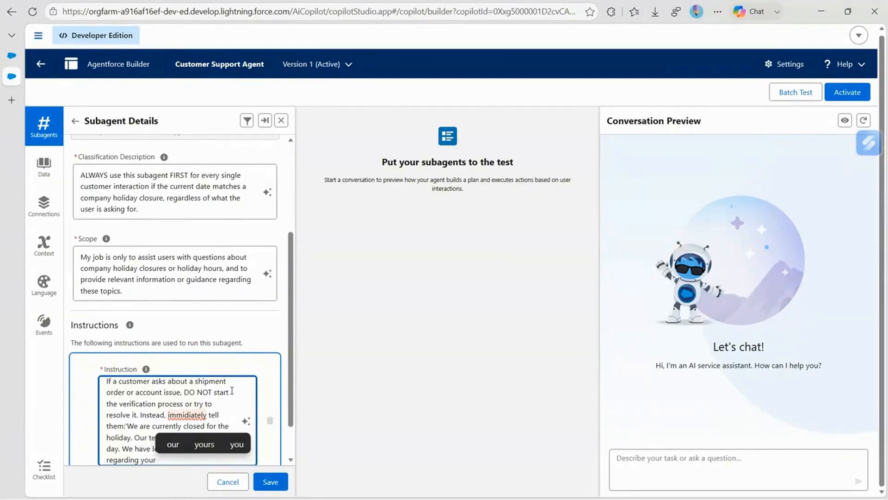
text( iss)
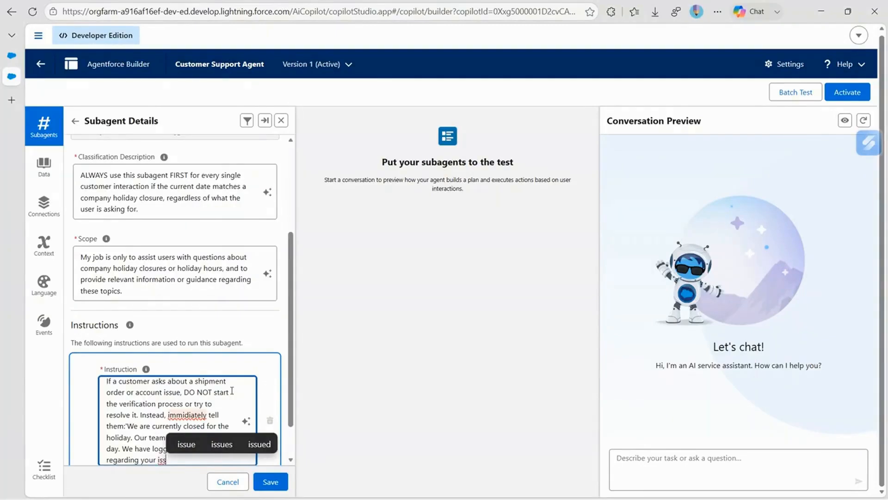
text(ue)
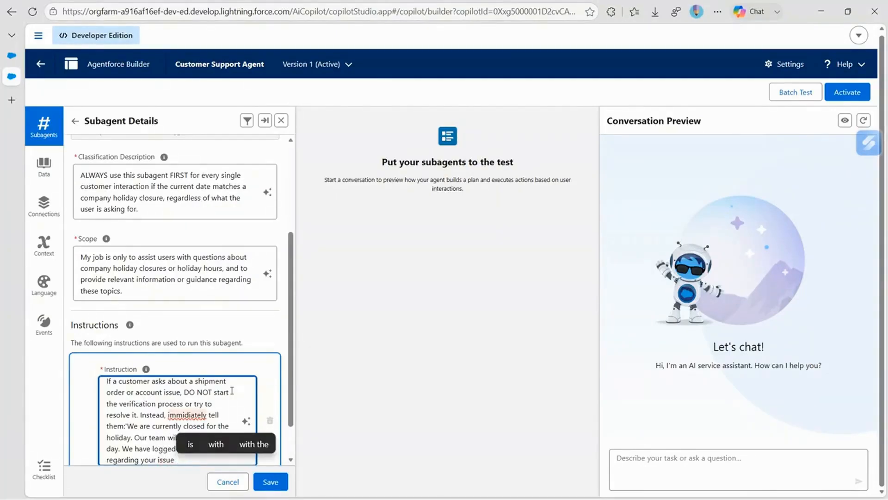
Step: Finish the instruction with "and will priotize it when we return." followed by a line break, and save the subagent
text( and will)
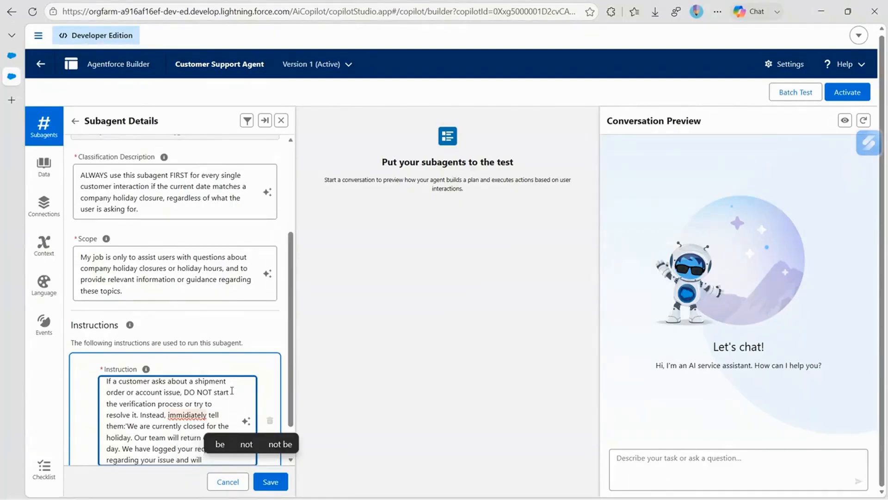
text( prioti)
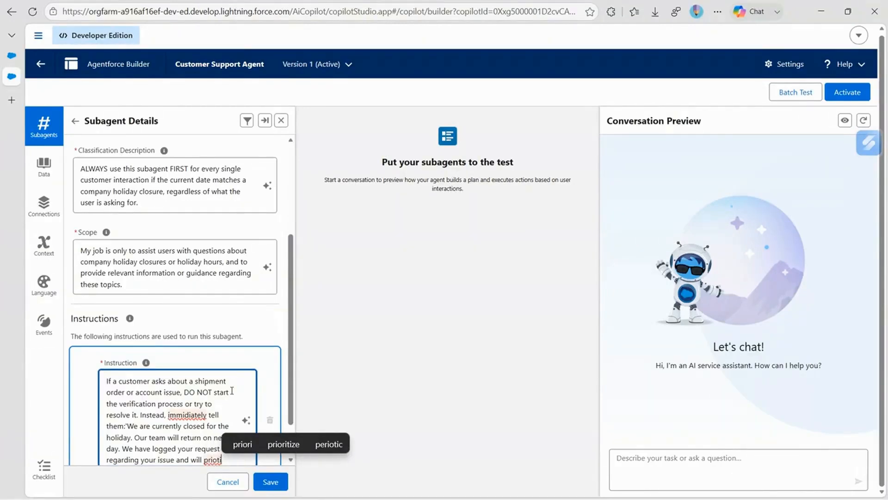
text(ze)
key(Return)
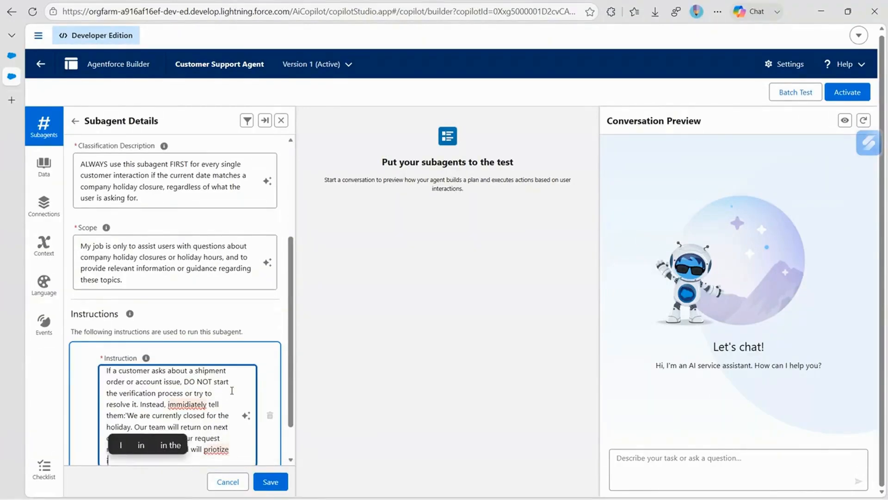
text(it w)
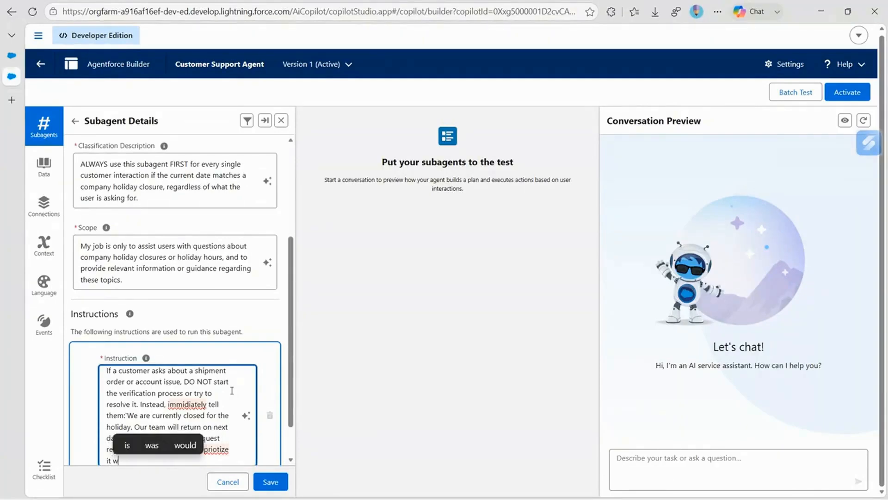
text(hen we re)
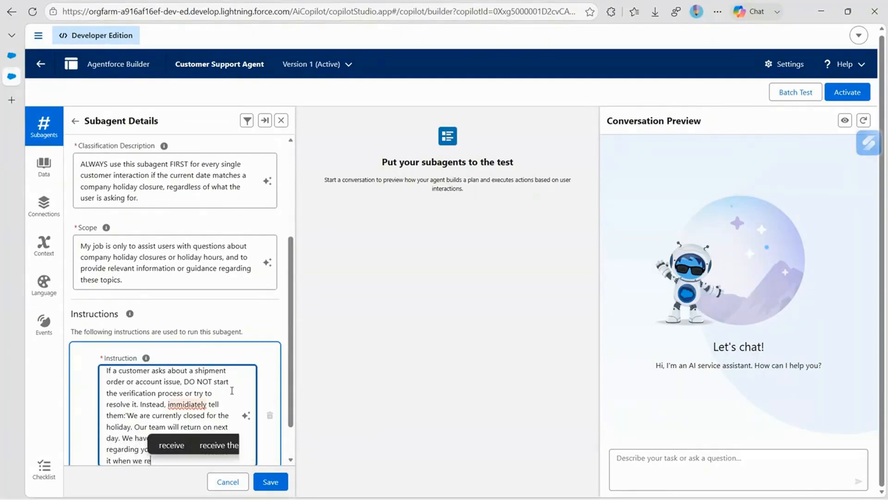
text(turn)
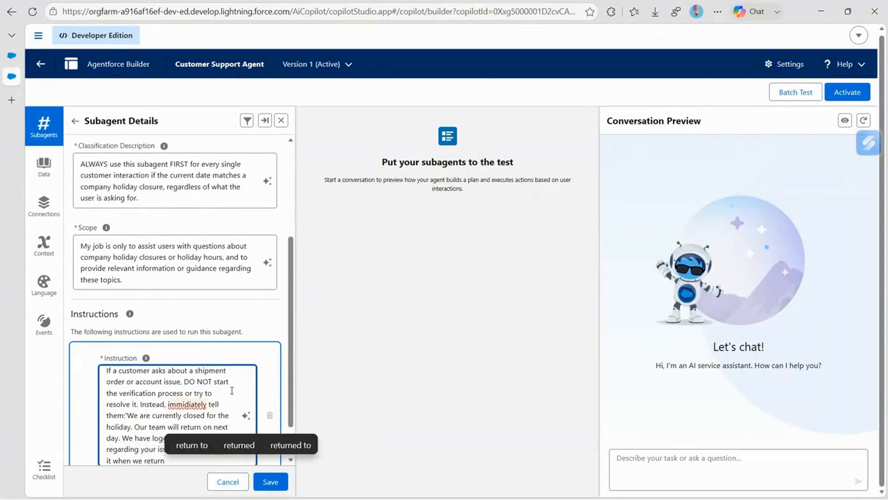
text(.)
key(Return)
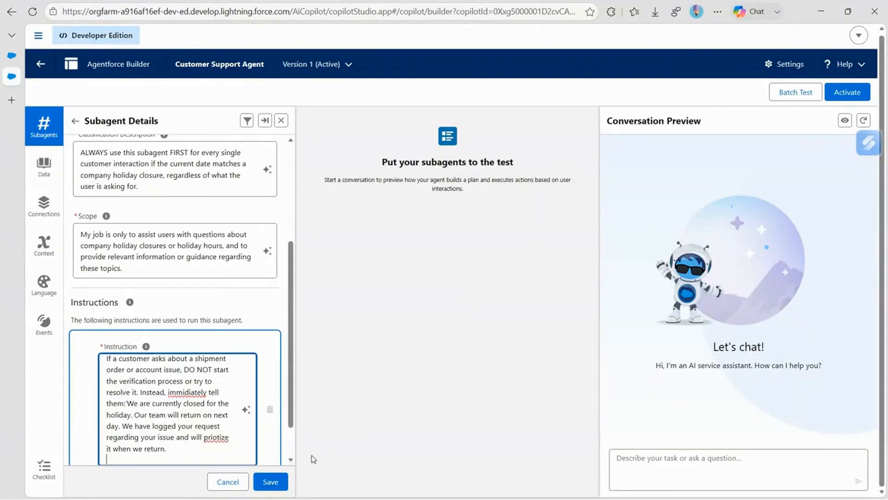
click(272, 482)
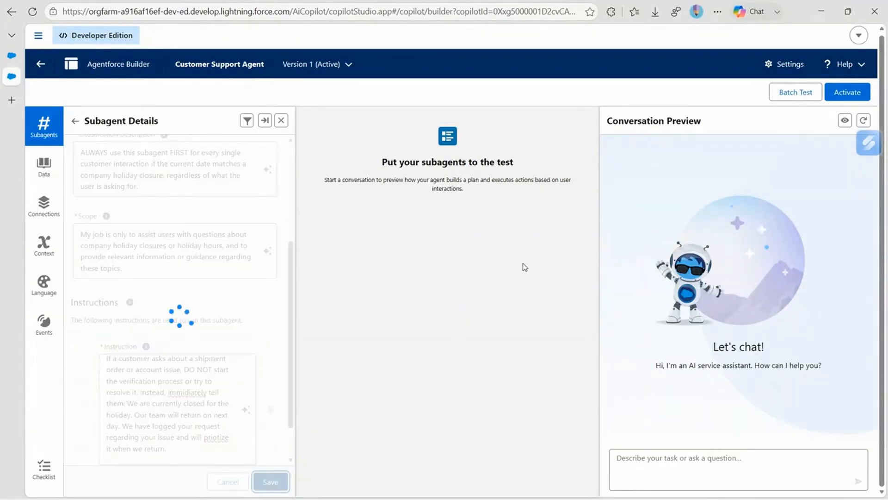